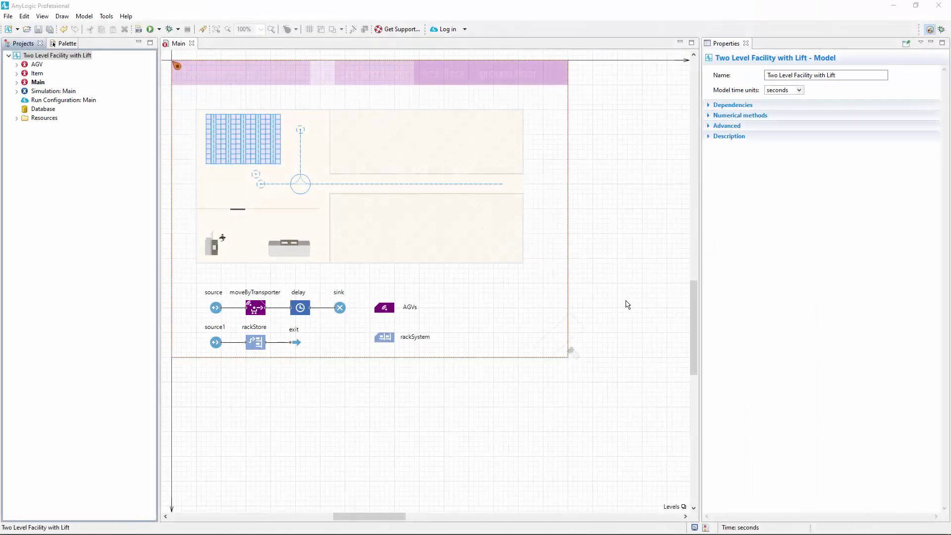
# Step: Show Main's levels, try editing and hiding the navigation level, and end back on firstFloor
pyautogui.click(676, 509)
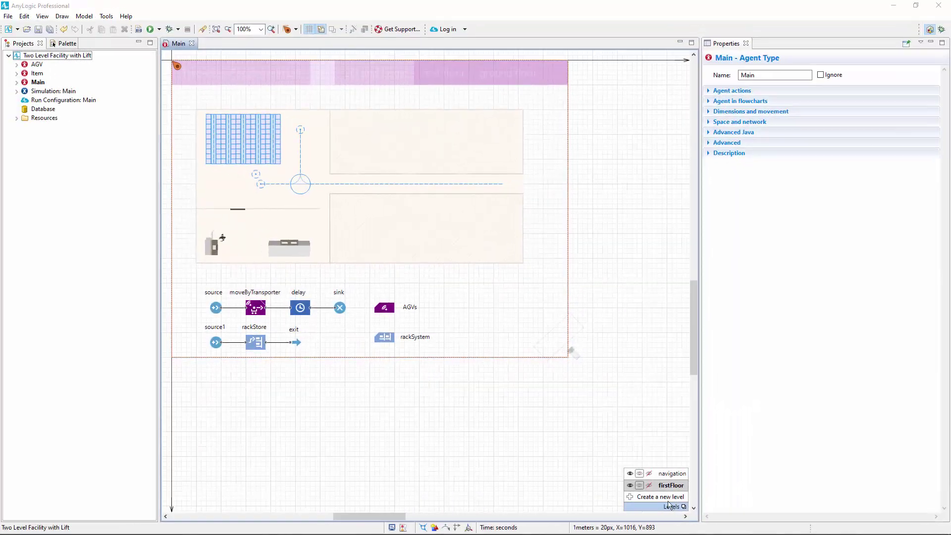
pyautogui.click(656, 476)
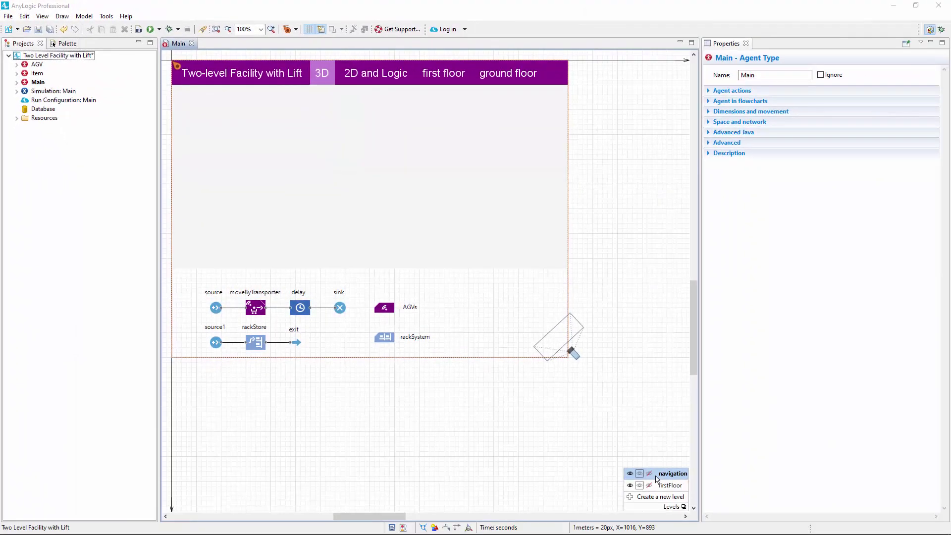
pyautogui.click(655, 485)
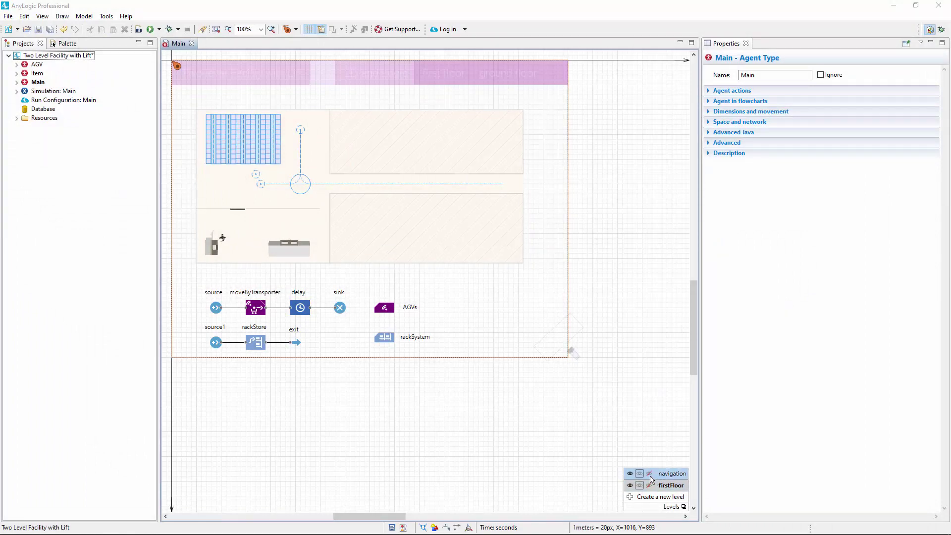
pyautogui.click(638, 474)
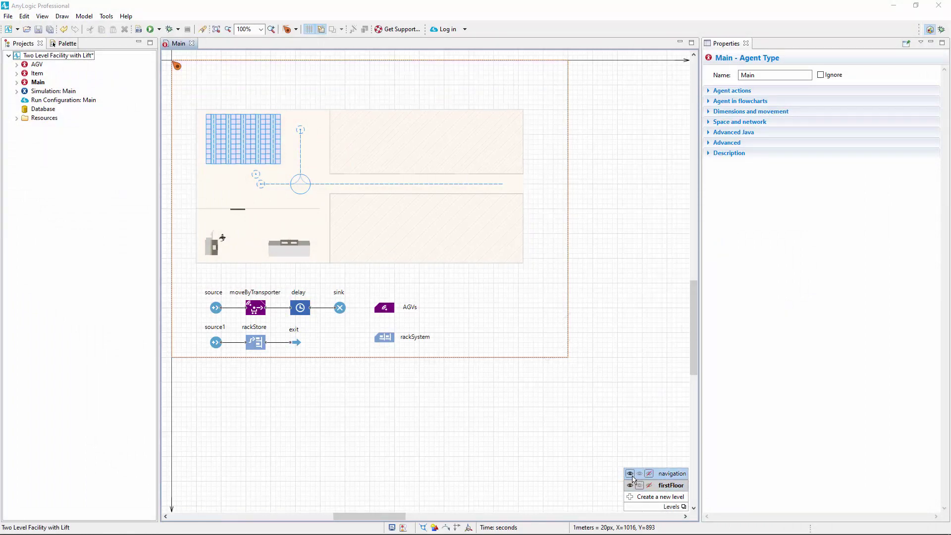
pyautogui.click(630, 474)
pyautogui.click(639, 475)
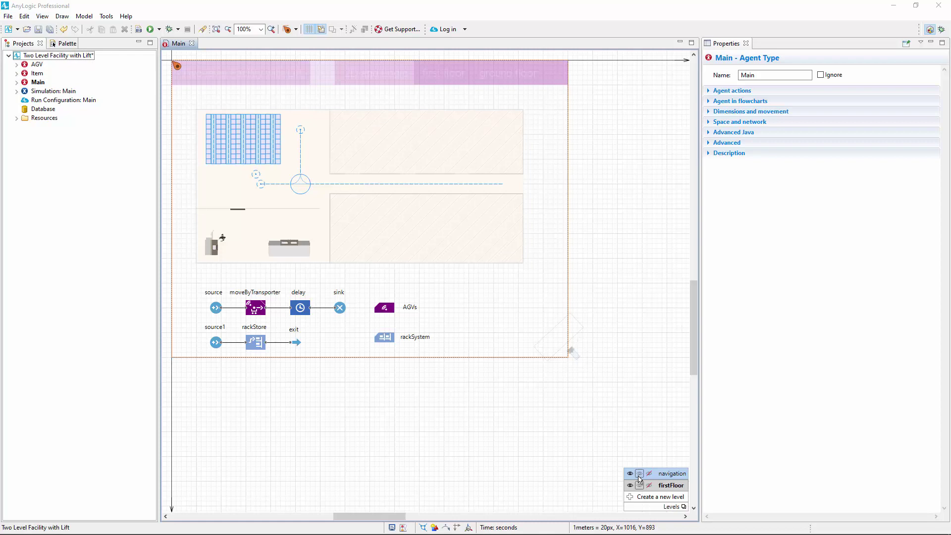
# Step: Select the firstFloor level under Main > Presentation in the Projects tree
pyautogui.click(16, 82)
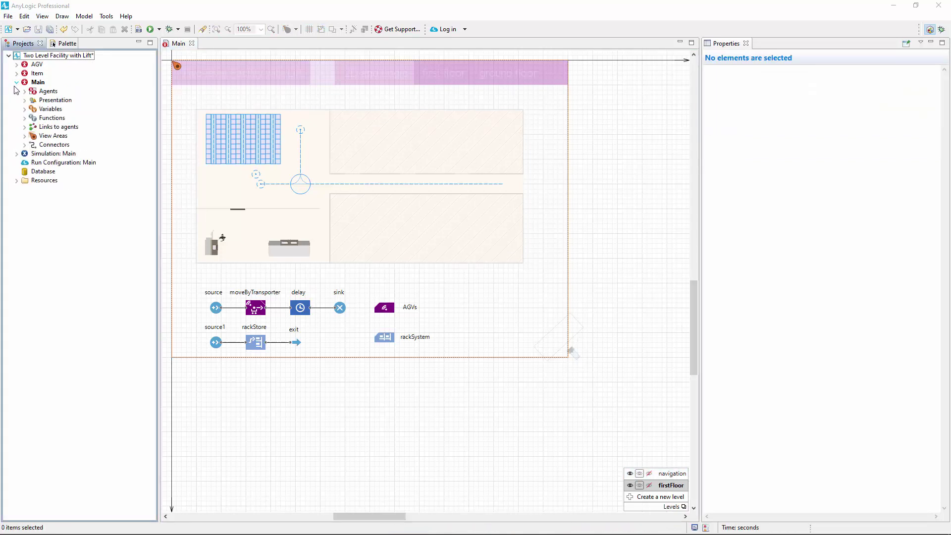
pyautogui.click(24, 100)
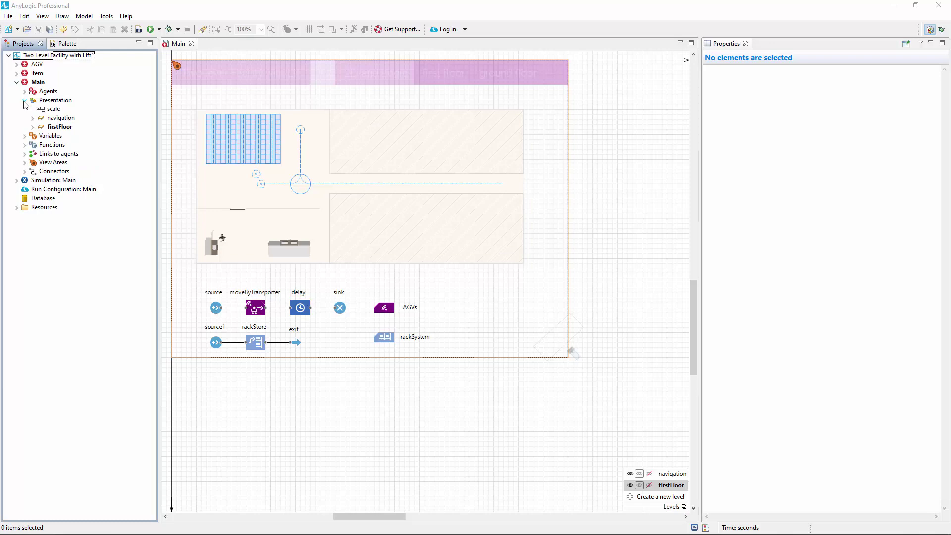
pyautogui.click(41, 127)
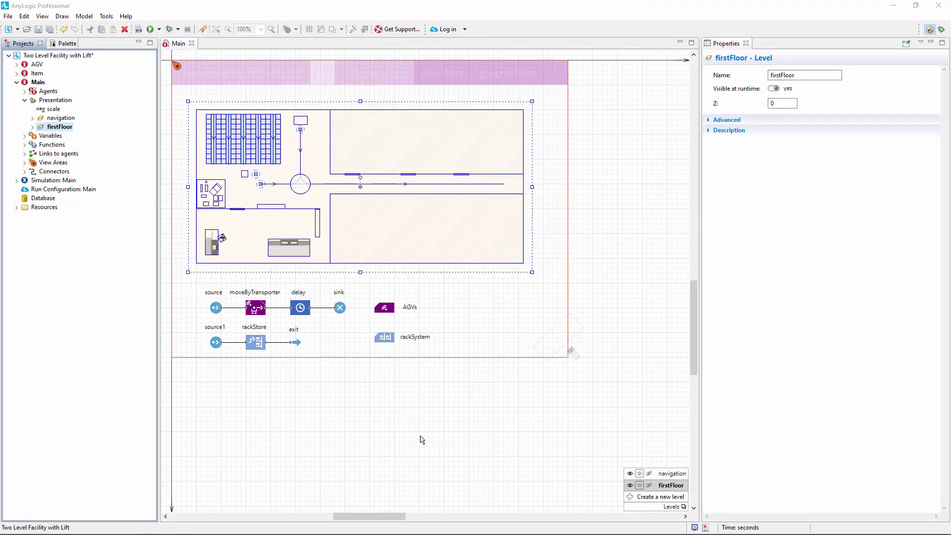
# Step: Create a new level named groundFloor with Z set to -100
pyautogui.click(630, 497)
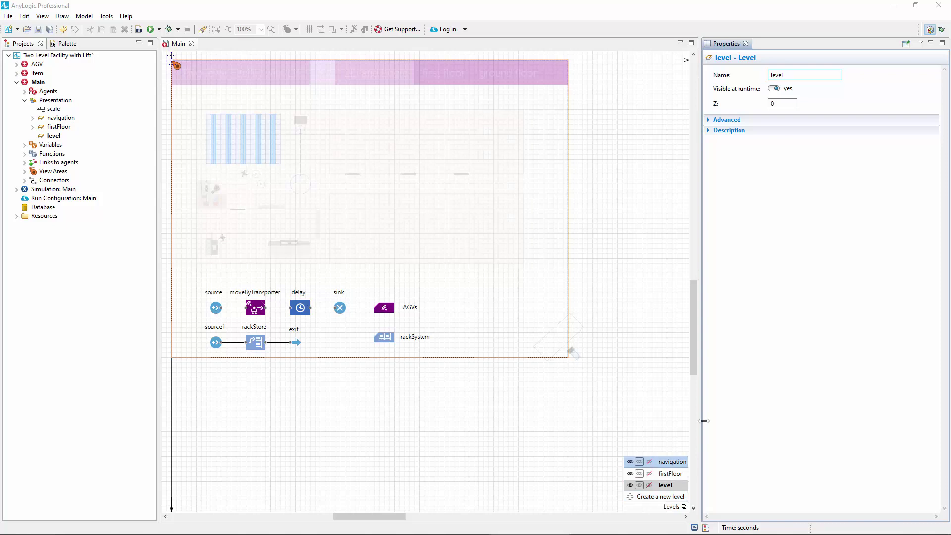
pyautogui.moveTo(784, 75); pyautogui.dragTo(758, 79)
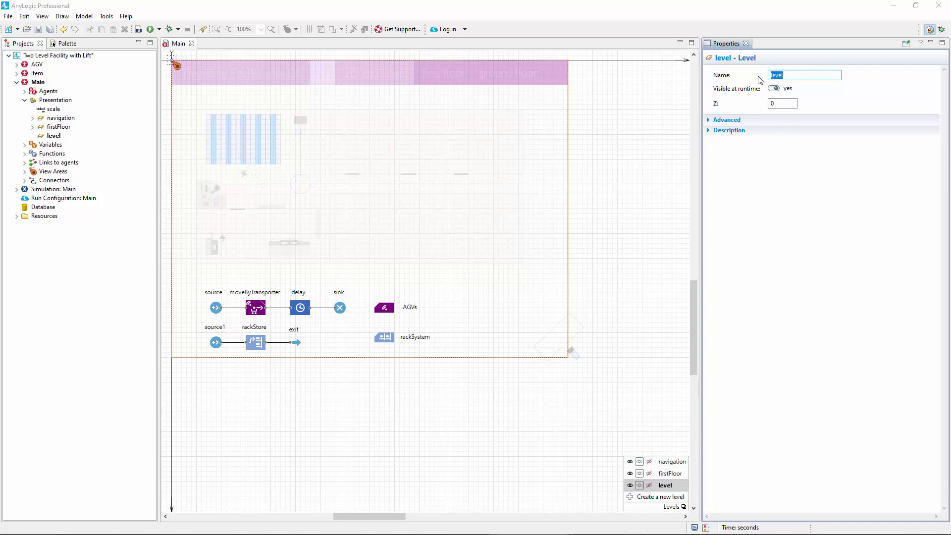
pyautogui.write('groundF')
pyautogui.write('loor')
pyautogui.doubleClick(777, 103)
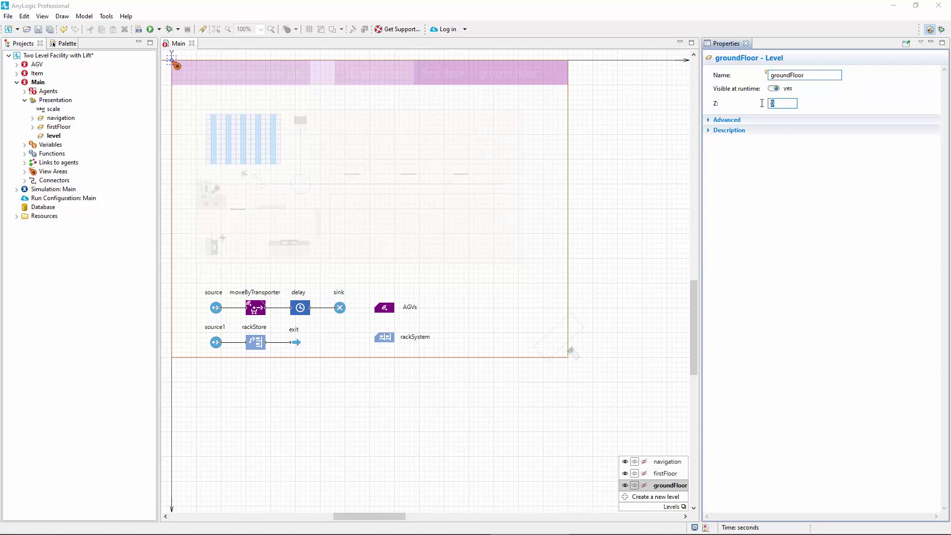
pyautogui.write('-100')
# Step: Draw a floor rectangle covering the groundFloor layout with Z -1 and Z-Height 1
pyautogui.click(65, 47)
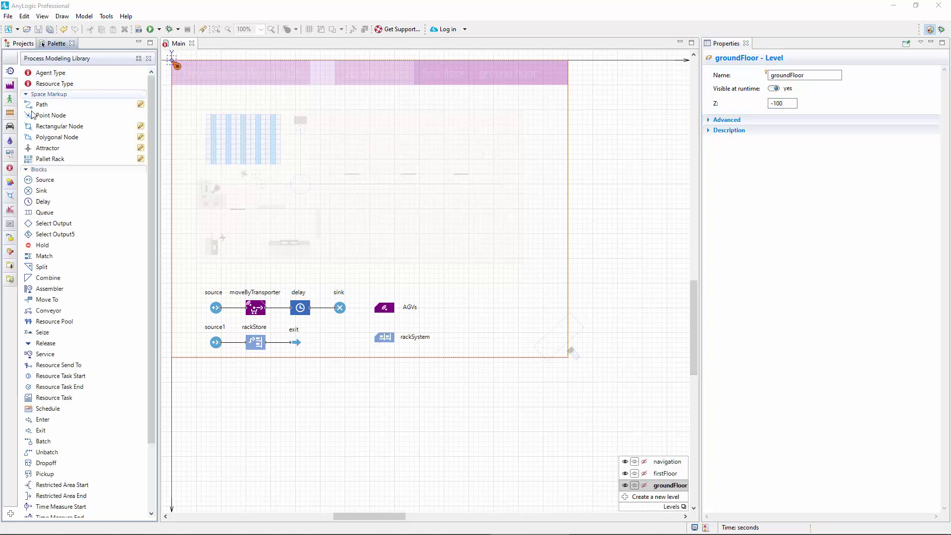
pyautogui.click(11, 183)
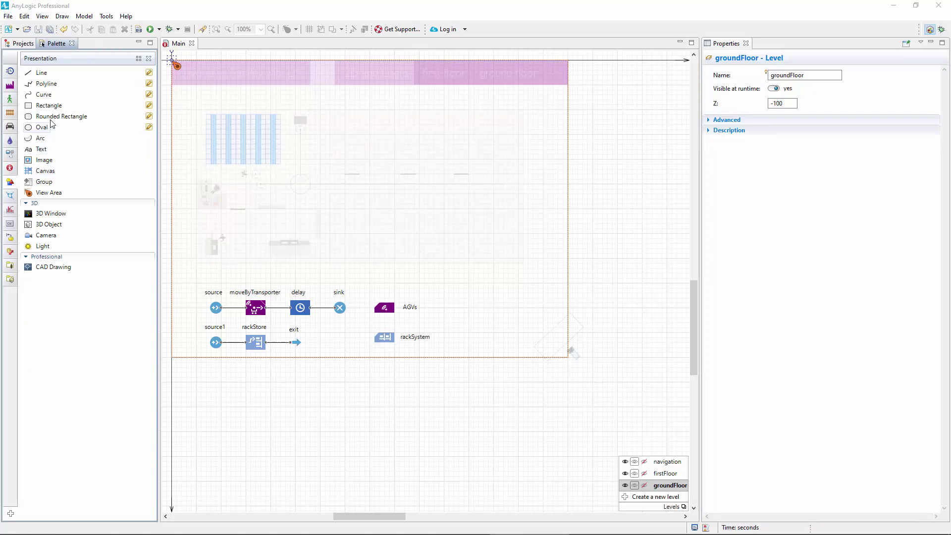
pyautogui.click(148, 105)
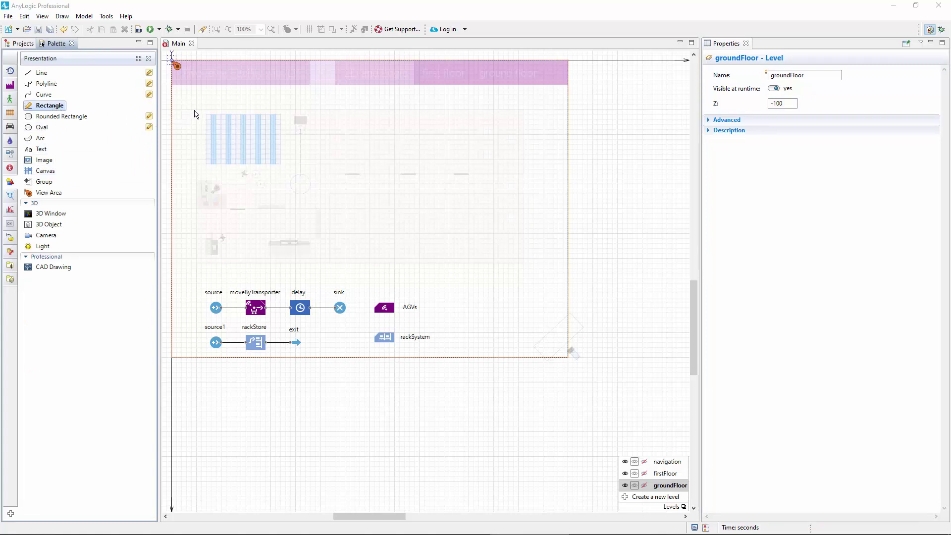
pyautogui.moveTo(196, 110); pyautogui.dragTo(523, 262)
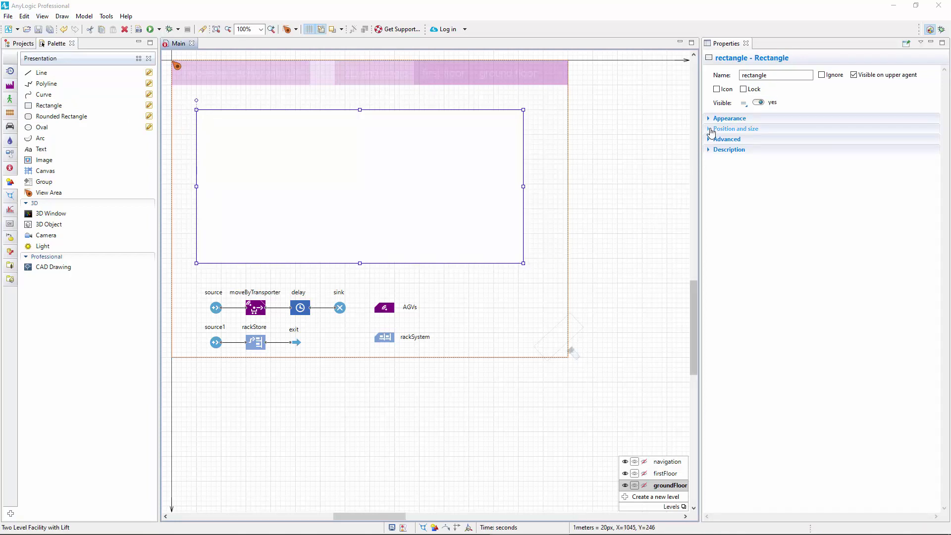
pyautogui.click(710, 129)
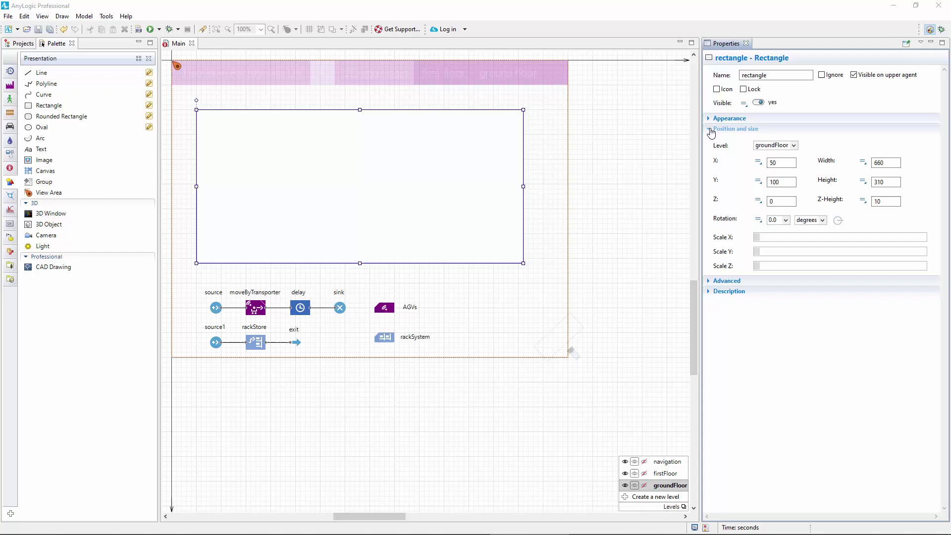
pyautogui.doubleClick(776, 203)
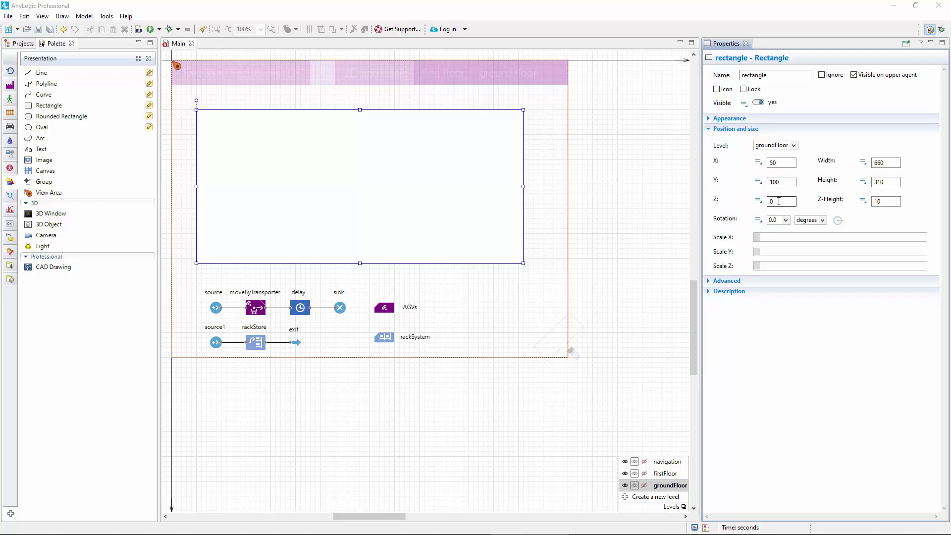
pyautogui.write('-1')
pyautogui.doubleClick(885, 201)
pyautogui.write('1')
# Step: Give the rectangle a floralWhite fill, no outline colour, and lock it
pyautogui.click(726, 119)
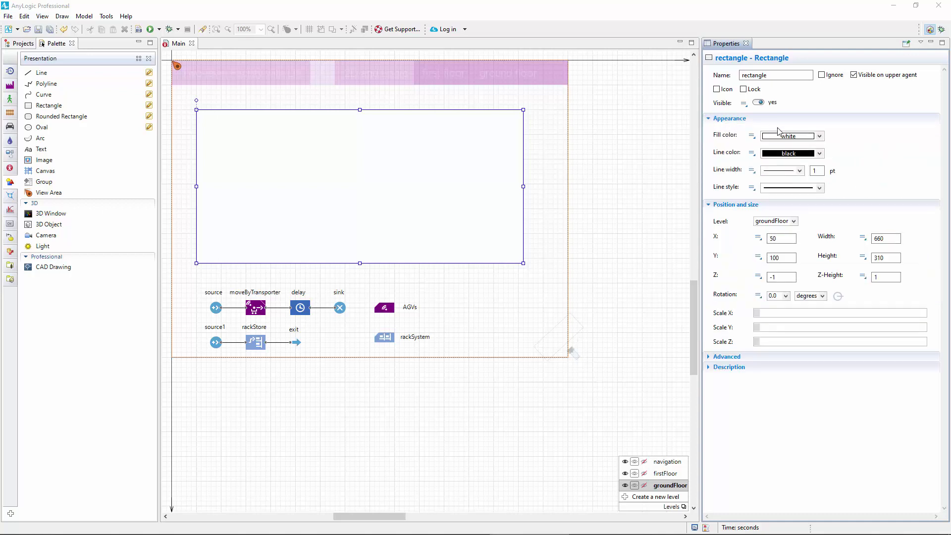
pyautogui.click(819, 137)
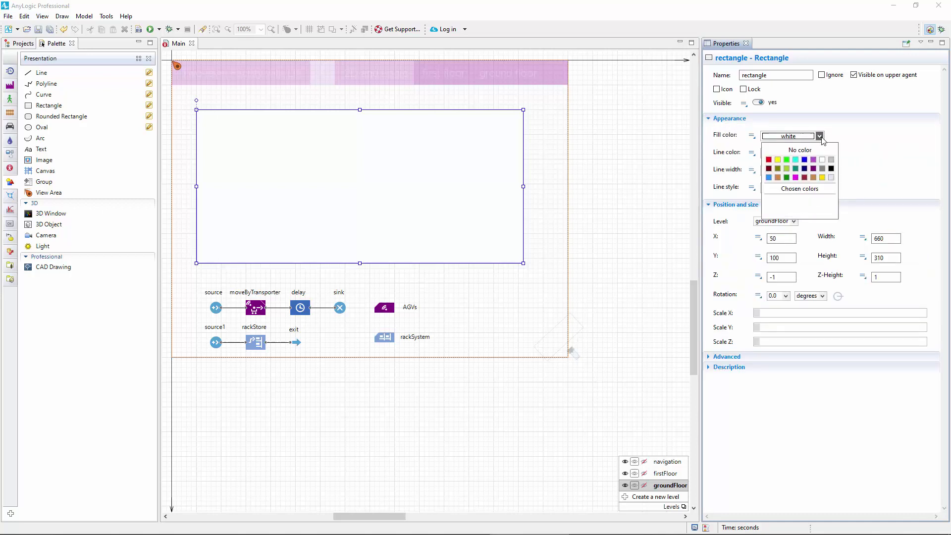
pyautogui.click(801, 204)
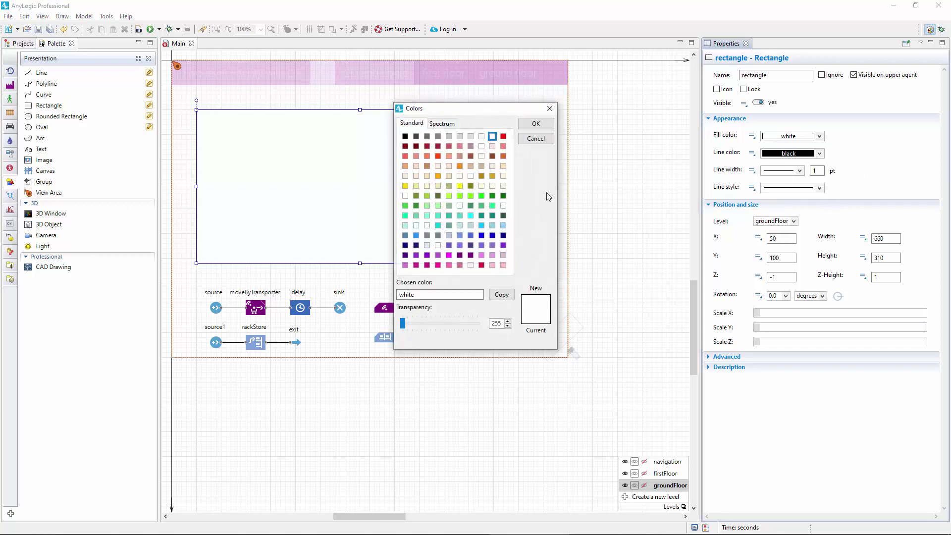
pyautogui.click(469, 175)
pyautogui.click(534, 124)
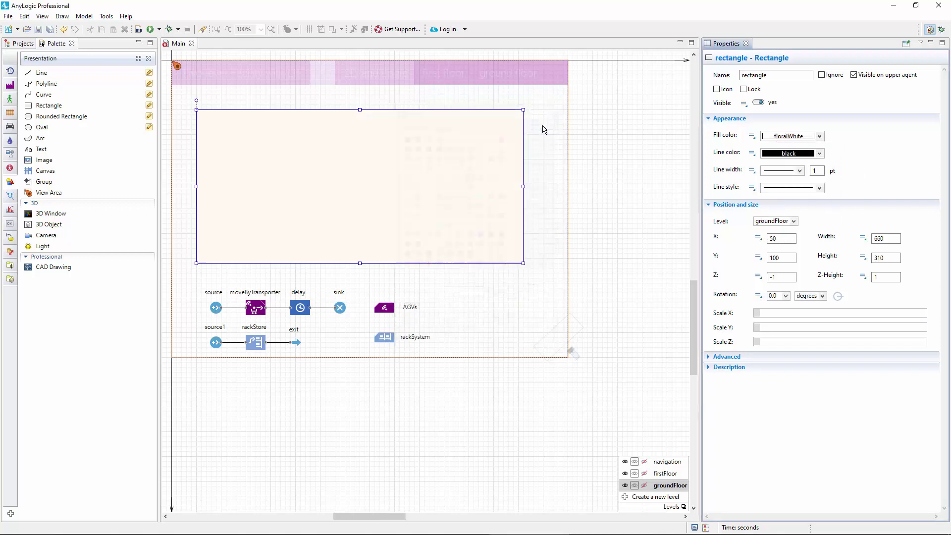
pyautogui.click(819, 153)
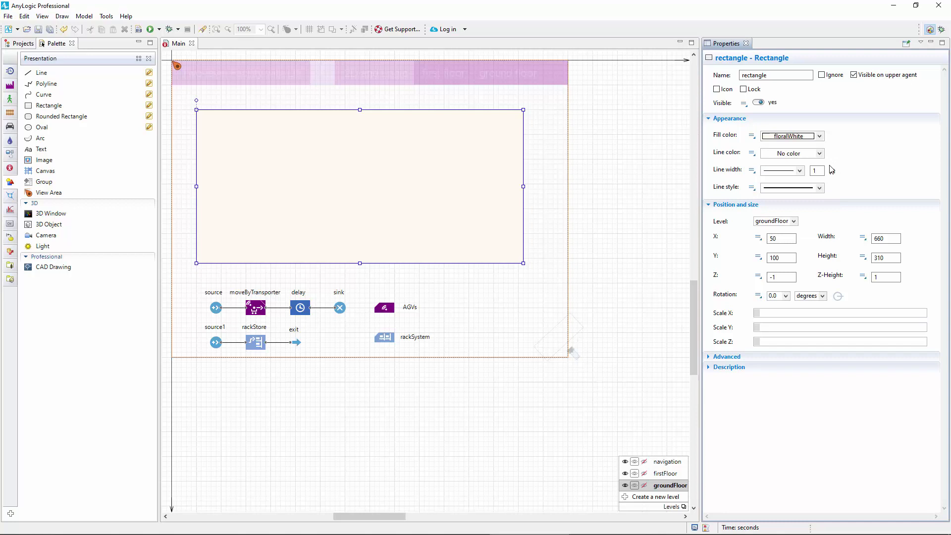
pyautogui.click(743, 89)
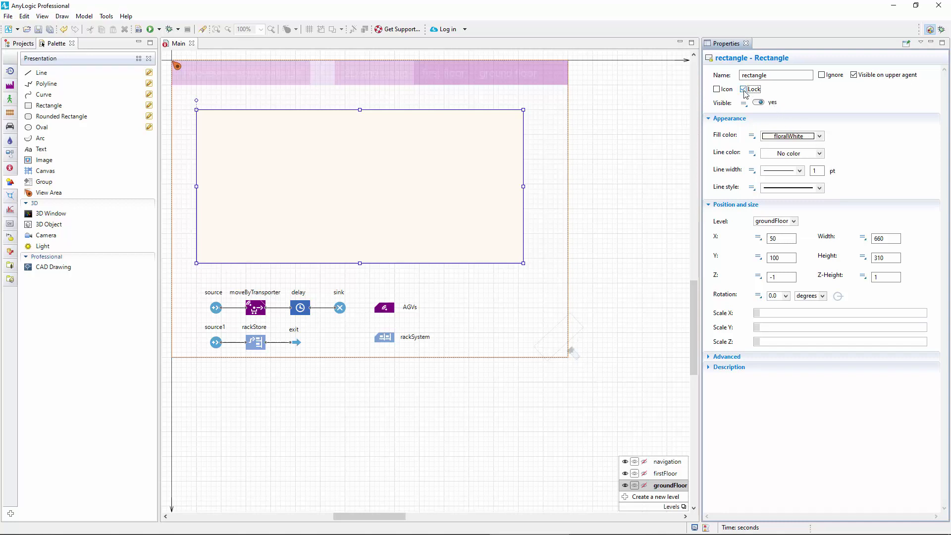
# Step: Draw a wall around the room rectangle, leaving an opening partway down its right side
pyautogui.click(11, 196)
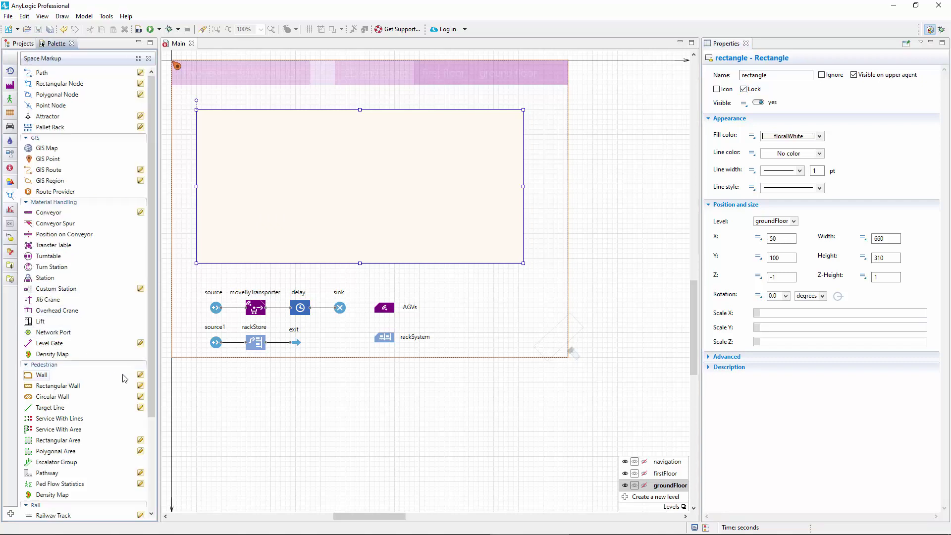
pyautogui.click(142, 375)
pyautogui.click(522, 194)
pyautogui.click(523, 262)
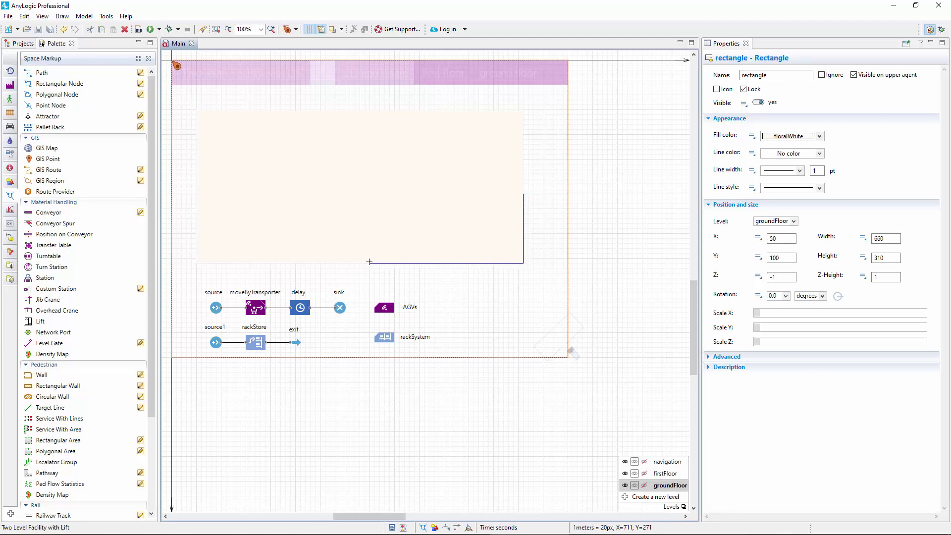
pyautogui.click(196, 262)
pyautogui.click(196, 110)
pyautogui.click(523, 110)
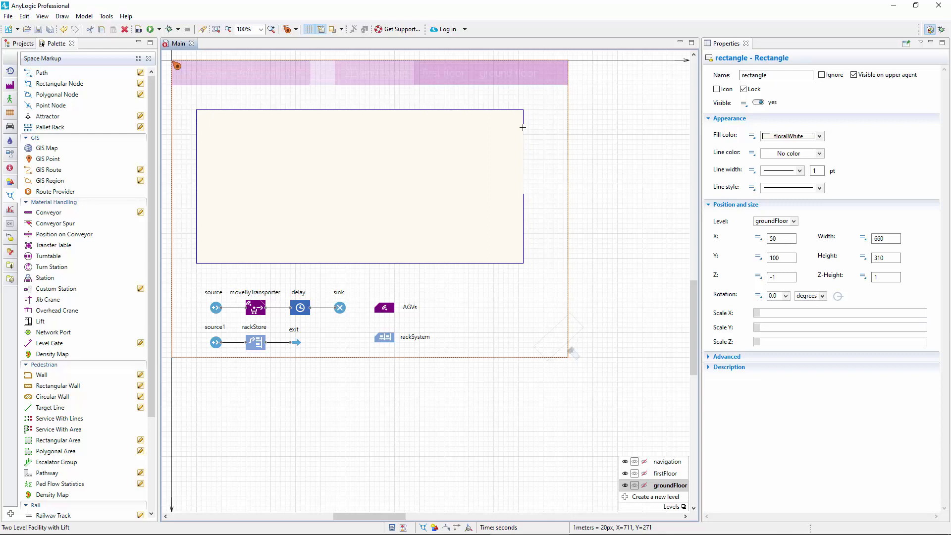
pyautogui.doubleClick(523, 177)
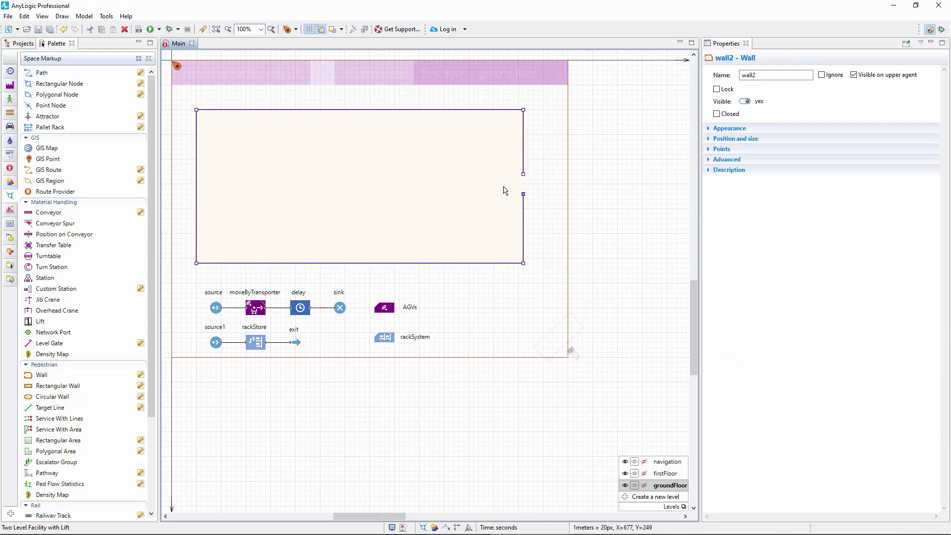
# Step: Draw rectangular wall blocks in the lower-right and top-left corners and select them with the room wall
pyautogui.click(137, 388)
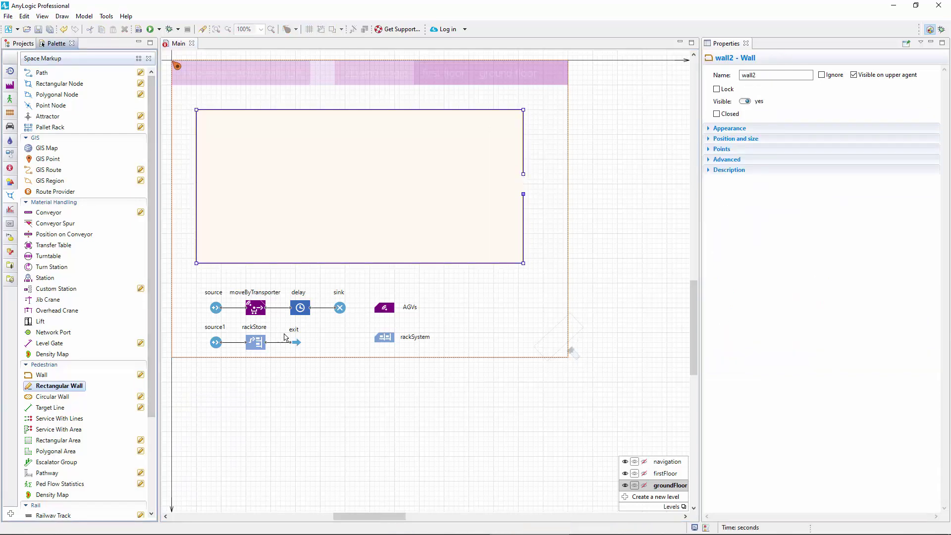
pyautogui.moveTo(469, 198); pyautogui.dragTo(523, 263)
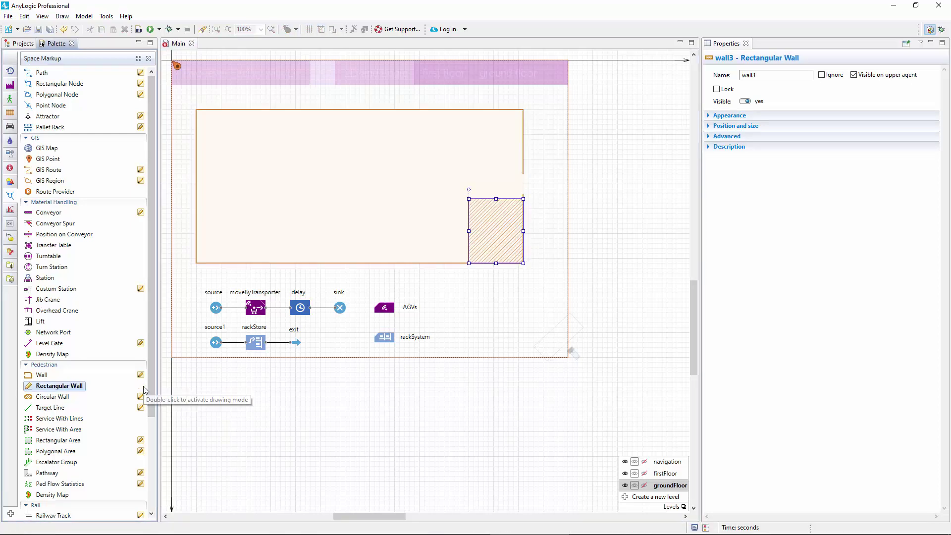
pyautogui.click(326, 152)
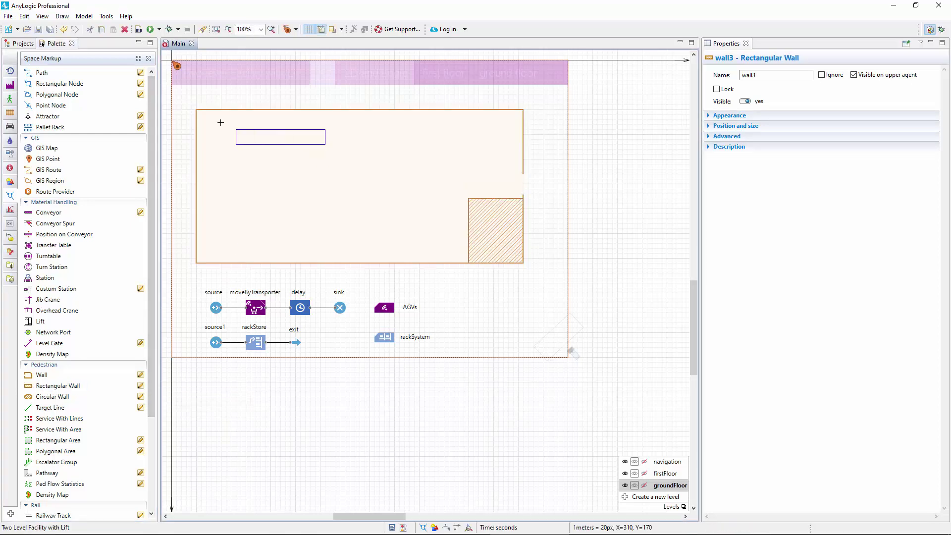
pyautogui.moveTo(220, 122); pyautogui.dragTo(195, 109)
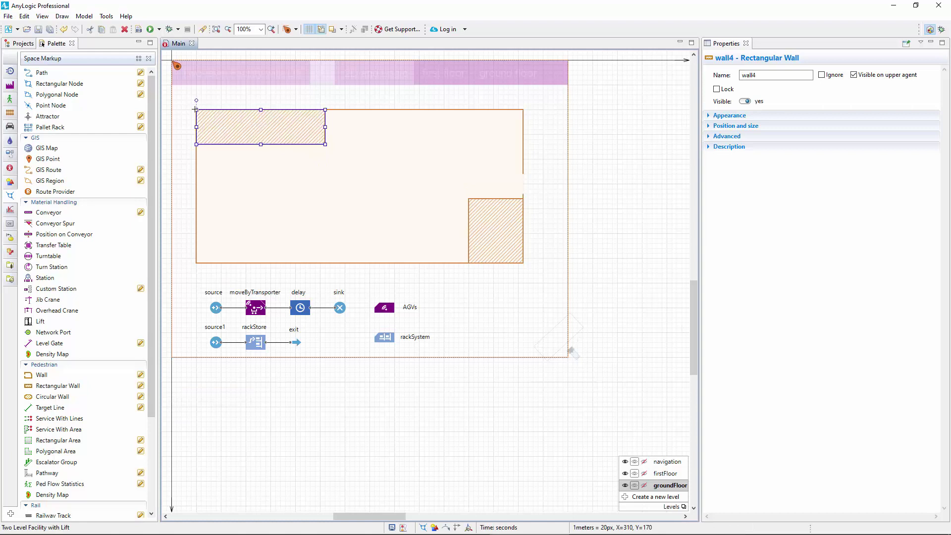
pyautogui.keyDown('shift'); pyautogui.click(335, 111); pyautogui.keyUp('shift')
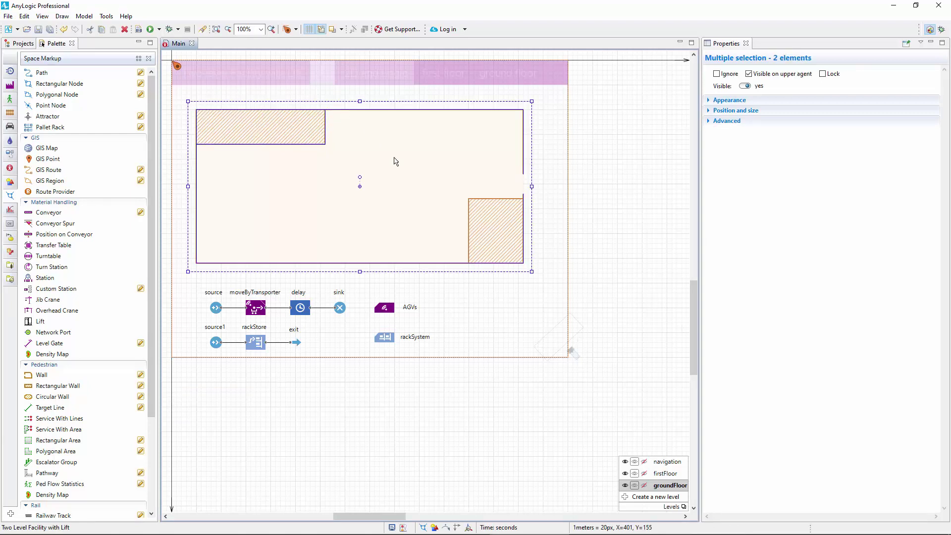
pyautogui.keyDown('shift'); pyautogui.click(470, 214); pyautogui.keyUp('shift')
# Step: Colour the three walls silver with transparency 95
pyautogui.click(709, 104)
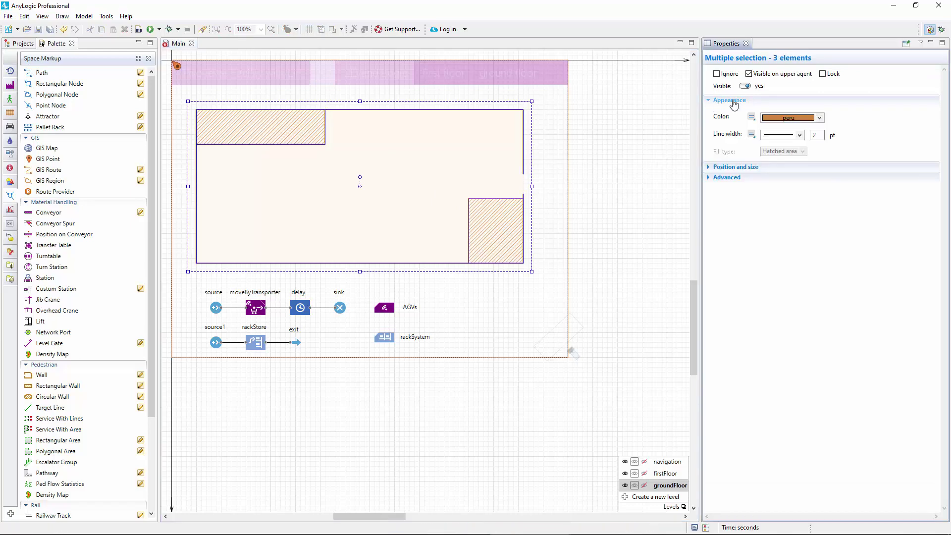
pyautogui.click(819, 119)
pyautogui.click(825, 184)
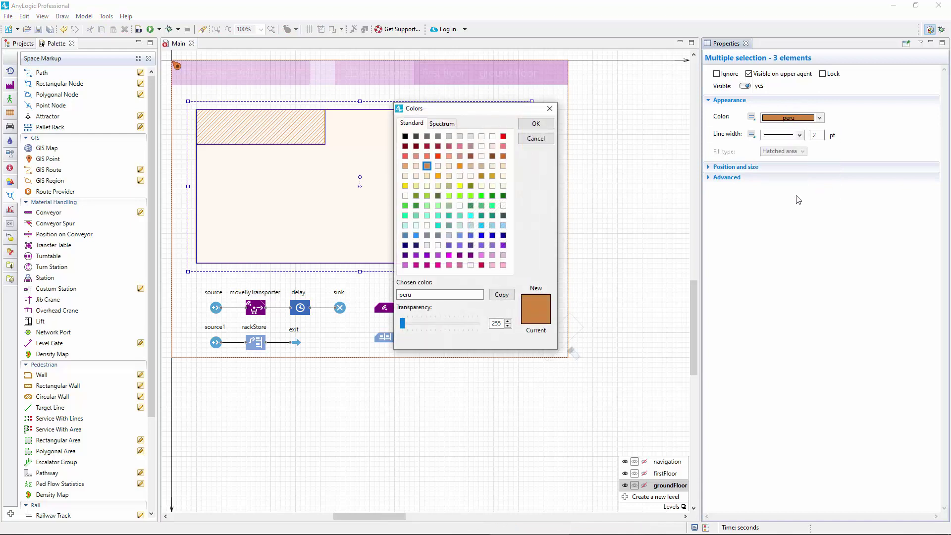
pyautogui.click(448, 137)
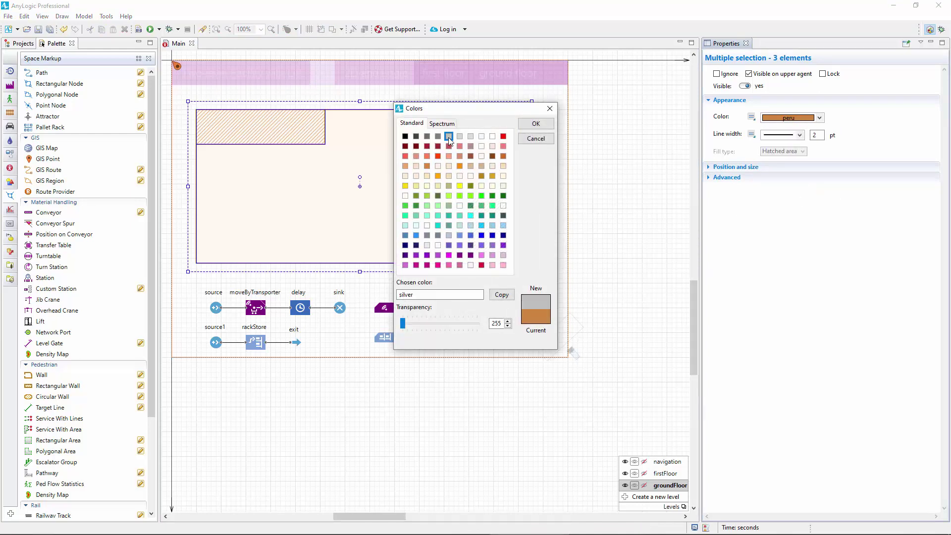
pyautogui.doubleClick(494, 323)
pyautogui.write('95')
pyautogui.press('Return')
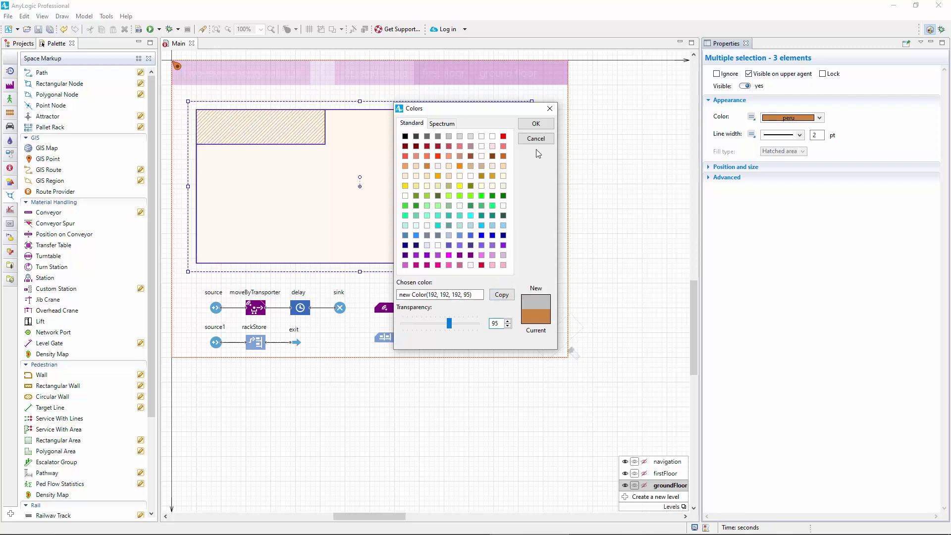
pyautogui.click(537, 124)
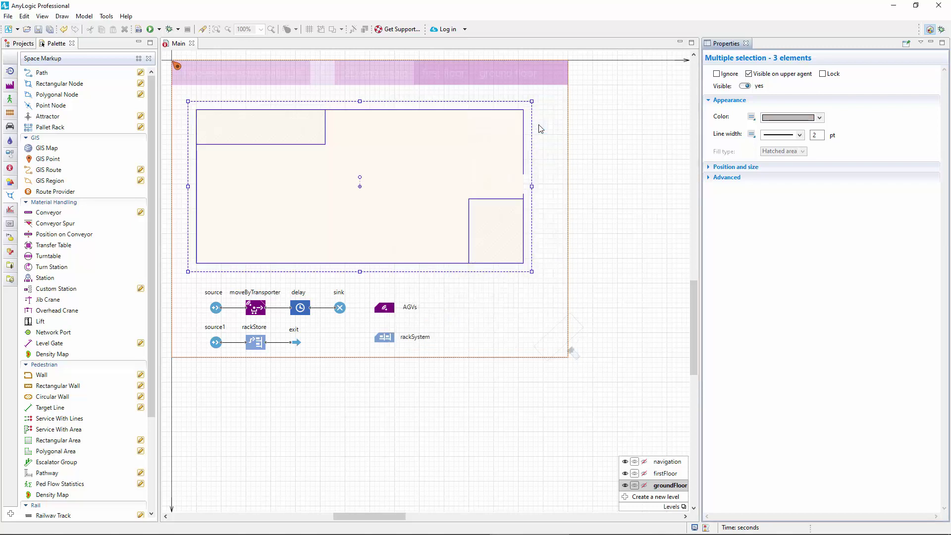
# Step: Set the walls' Z-Height to 30
pyautogui.click(734, 167)
pyautogui.doubleClick(751, 252)
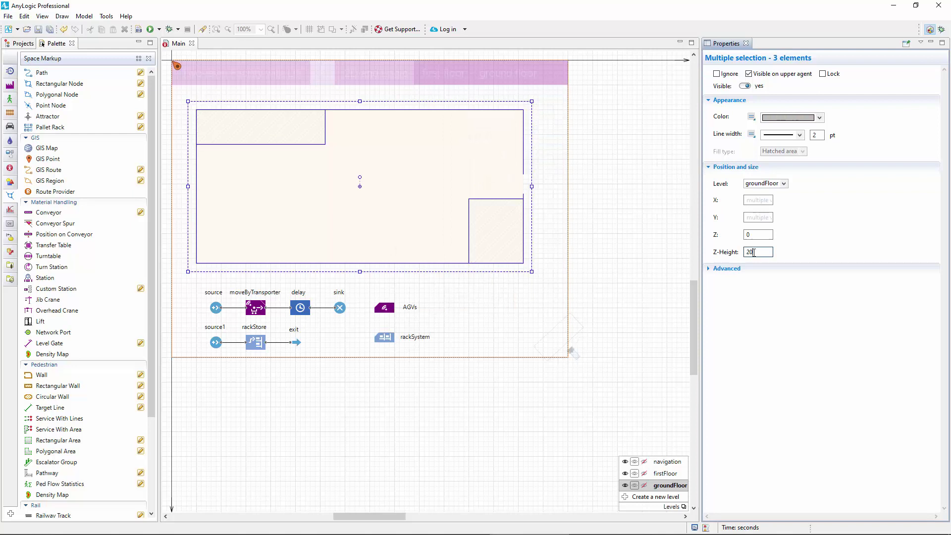
pyautogui.write('30')
pyautogui.press('Return')
pyautogui.click(42, 375)
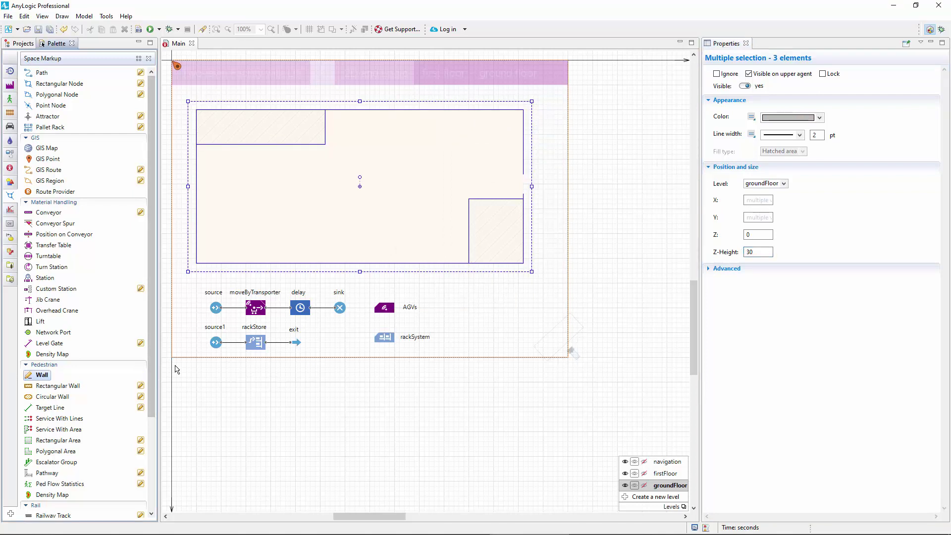
# Step: Draw two short vertical interior walls, copy one further left, and select all three
pyautogui.click(409, 111)
pyautogui.doubleClick(409, 157)
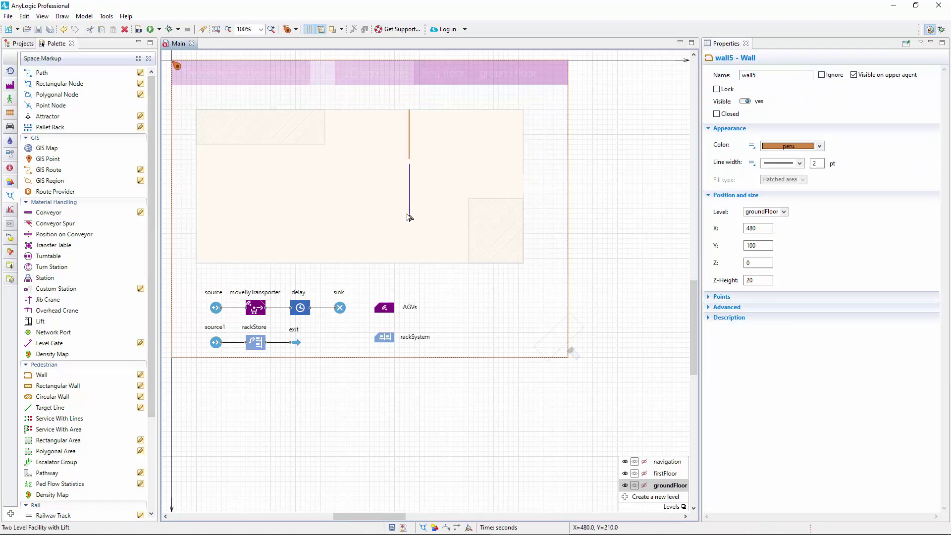
pyautogui.click(408, 214)
pyautogui.doubleClick(408, 261)
pyautogui.keyDown('ctrl'); pyautogui.moveTo(410, 257); pyautogui.dragTo(336, 259); pyautogui.keyUp('ctrl')
pyautogui.keyDown('shift'); pyautogui.click(410, 245); pyautogui.keyUp('shift')
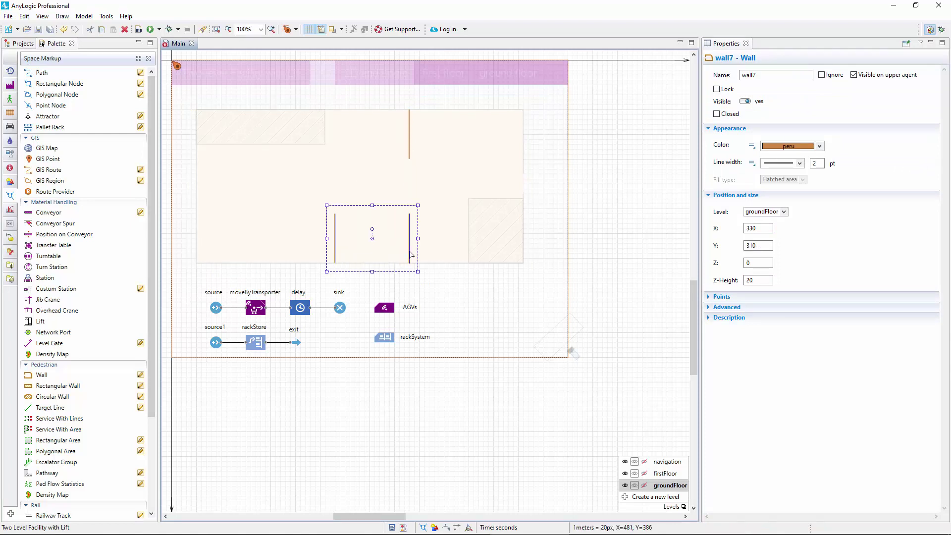
pyautogui.keyDown('shift'); pyautogui.click(410, 149); pyautogui.keyUp('shift')
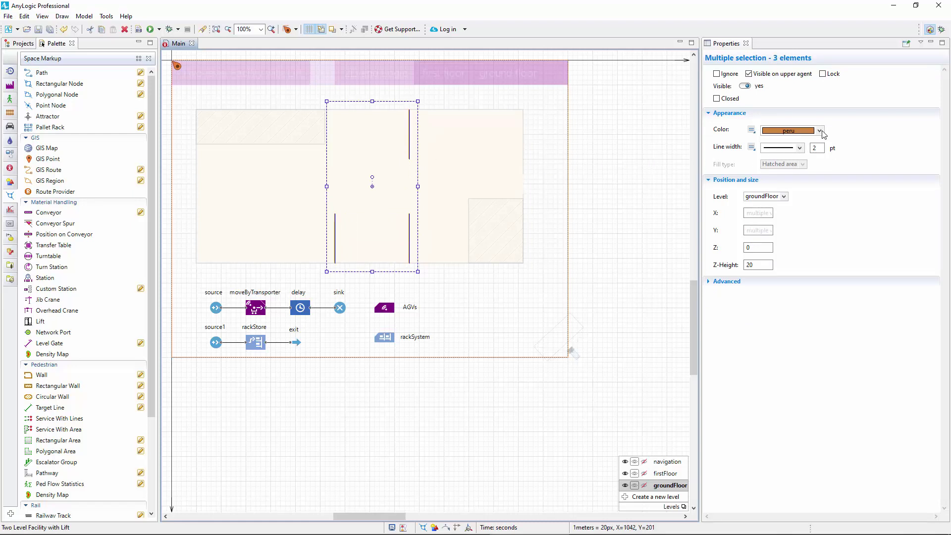
# Step: Colour the interior walls silver at transparency 95 and set their Z-Height to 100
pyautogui.click(822, 131)
pyautogui.click(843, 196)
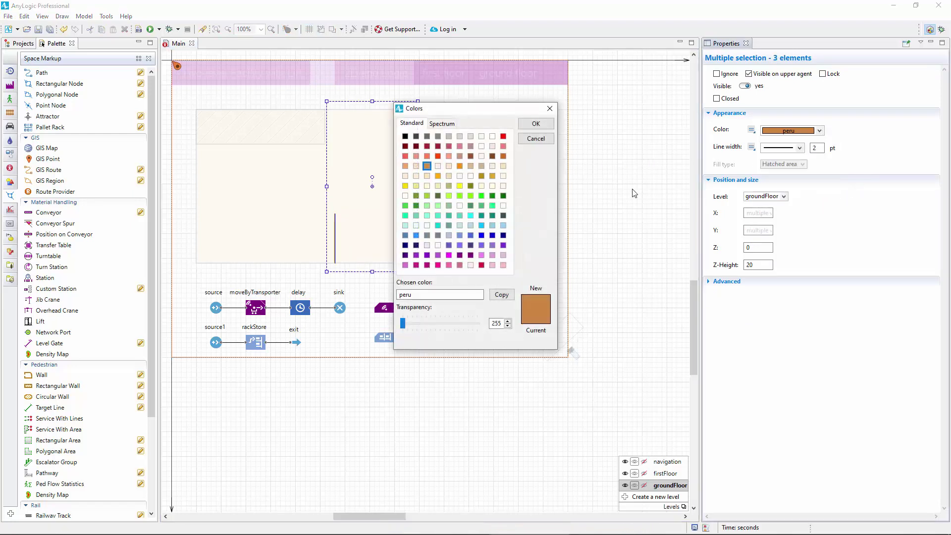
pyautogui.click(449, 136)
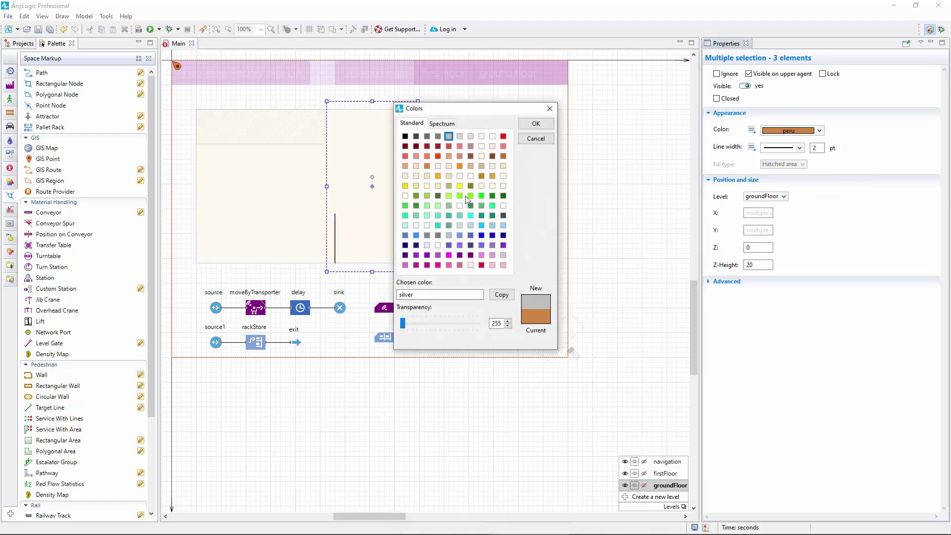
pyautogui.doubleClick(496, 323)
pyautogui.write('95')
pyautogui.click(537, 127)
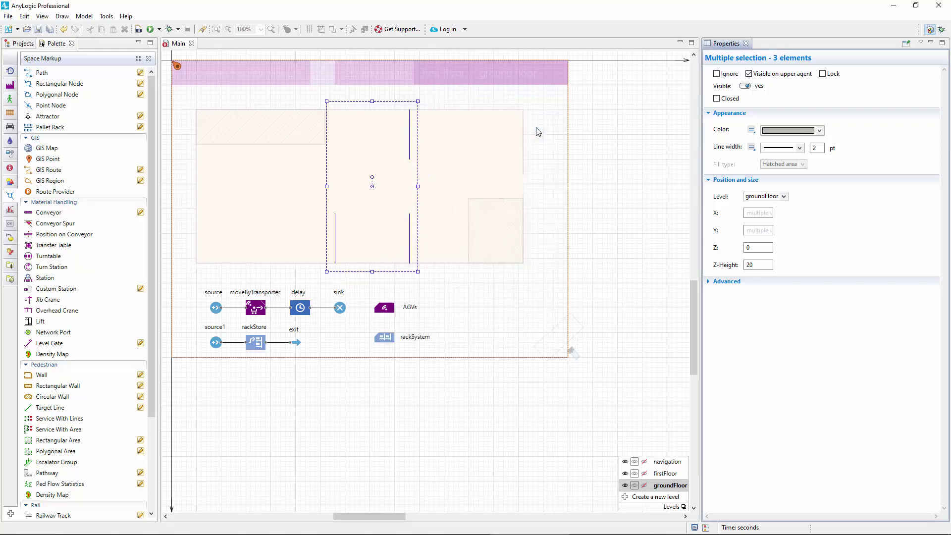
pyautogui.moveTo(756, 266); pyautogui.dragTo(741, 265)
# Step: Place six point nodes in the rooms, the first renamed workStation and the rest workStation1–workStation5
pyautogui.click(51, 105)
pyautogui.click(255, 185)
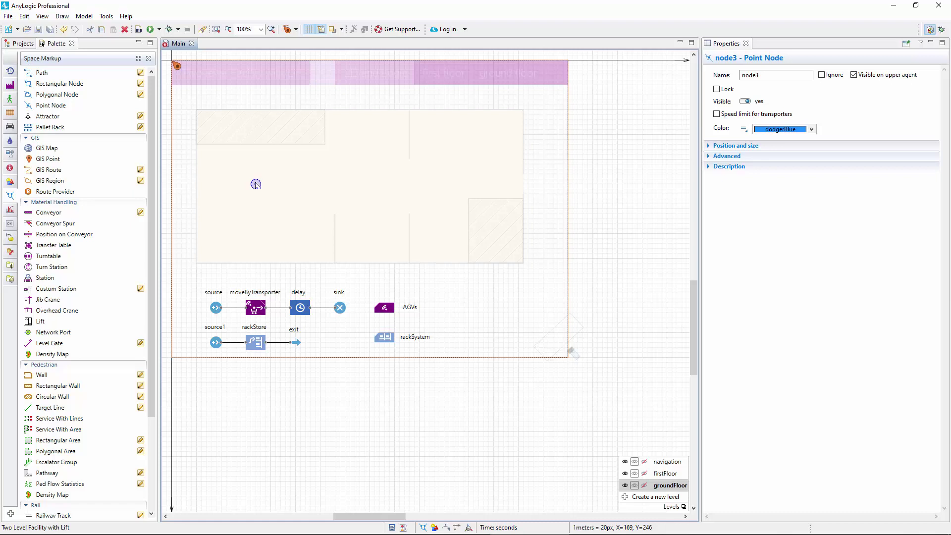
pyautogui.doubleClick(769, 75)
pyautogui.write('workStation')
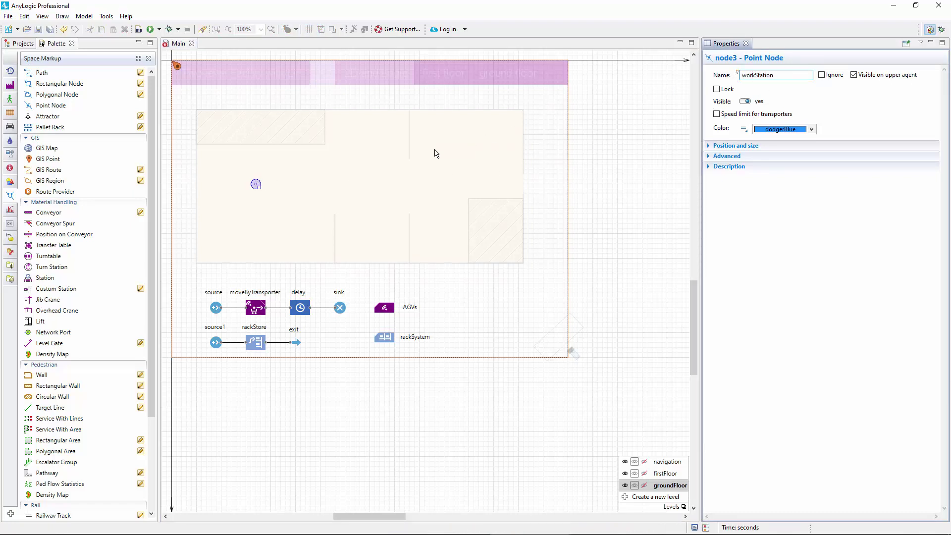
pyautogui.click(256, 185)
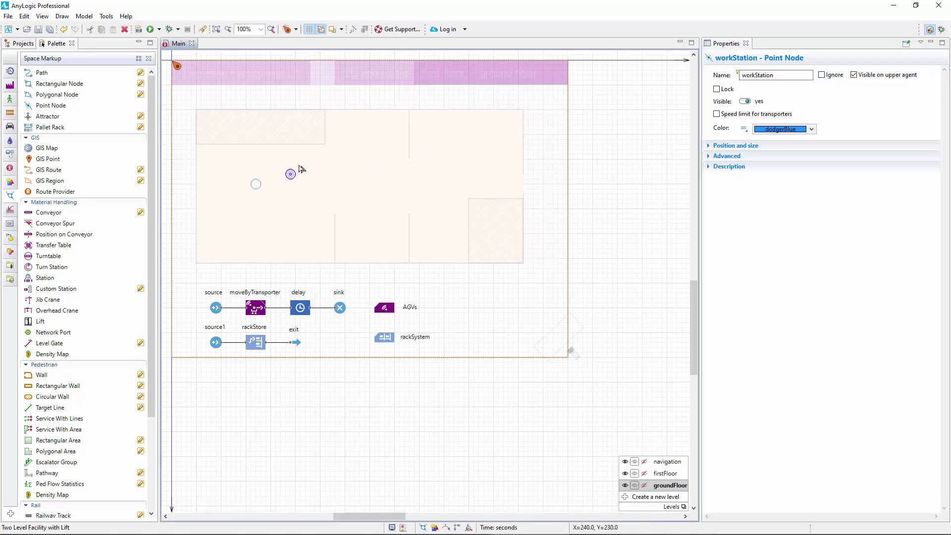
pyautogui.click(374, 134)
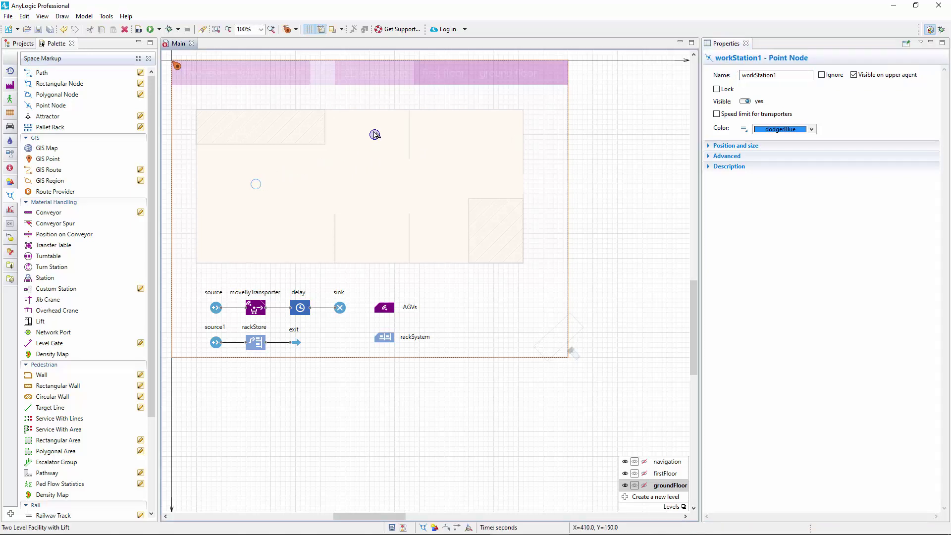
pyautogui.click(453, 135)
pyautogui.click(374, 234)
pyautogui.click(306, 234)
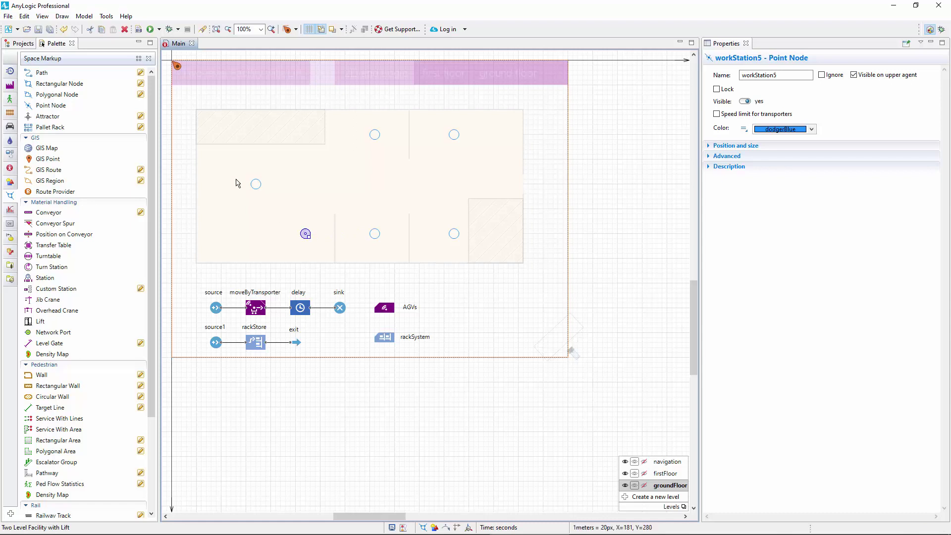
# Step: Draw a horizontal corridor path from the left workstation node to the right end
pyautogui.click(142, 74)
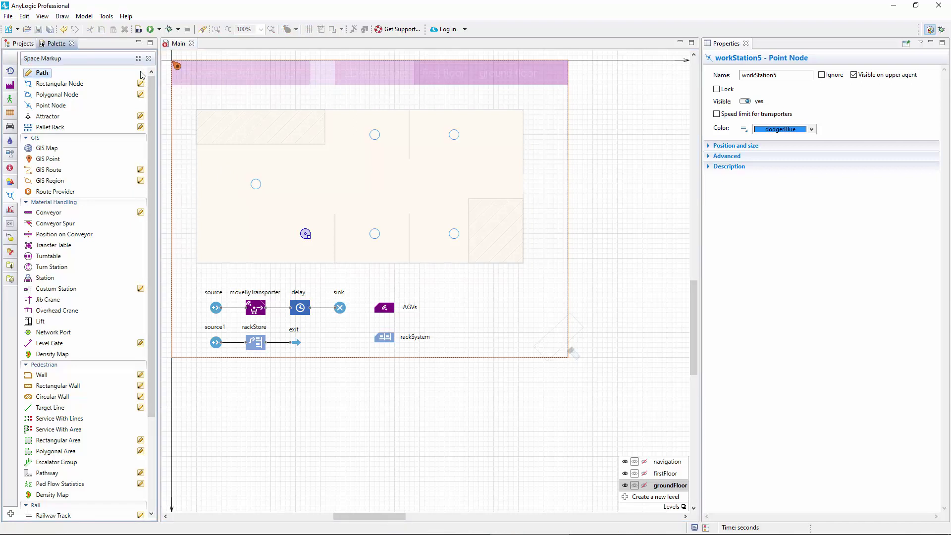
pyautogui.click(257, 184)
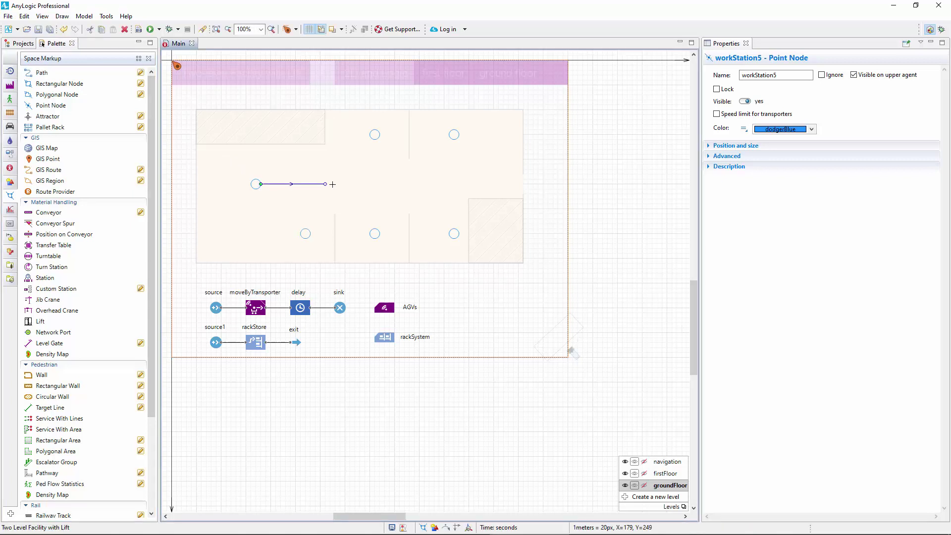
pyautogui.click(499, 189)
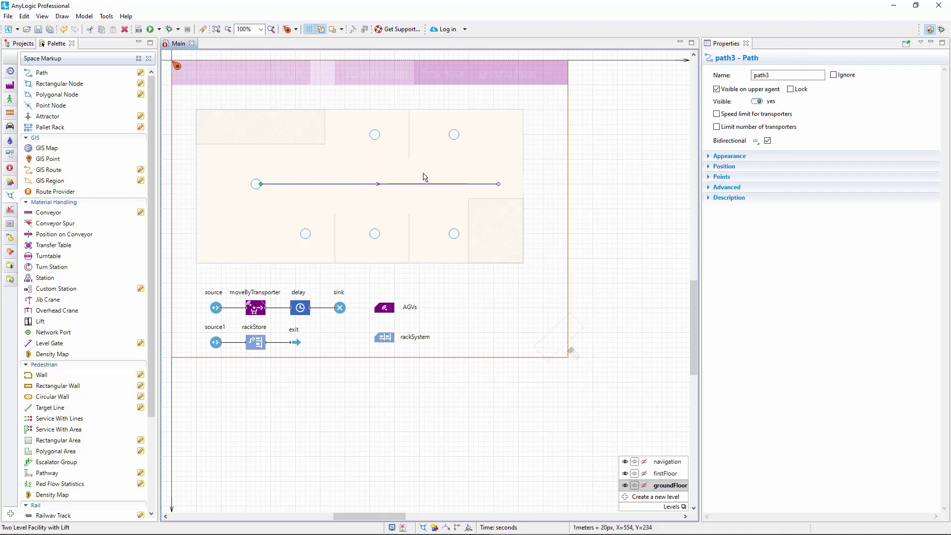
# Step: Draw vertical branch paths joining the five upper and lower workstation nodes to the corridor
pyautogui.click(145, 76)
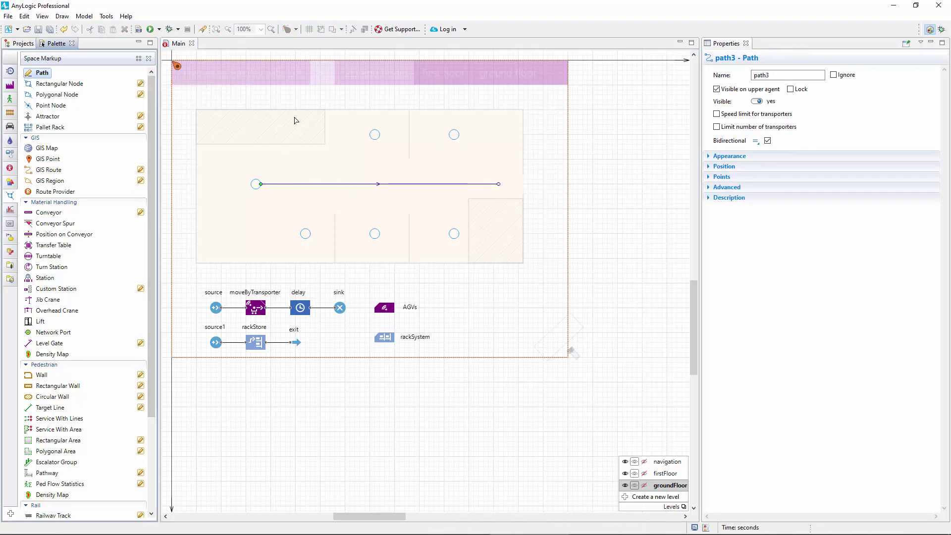
pyautogui.click(454, 135)
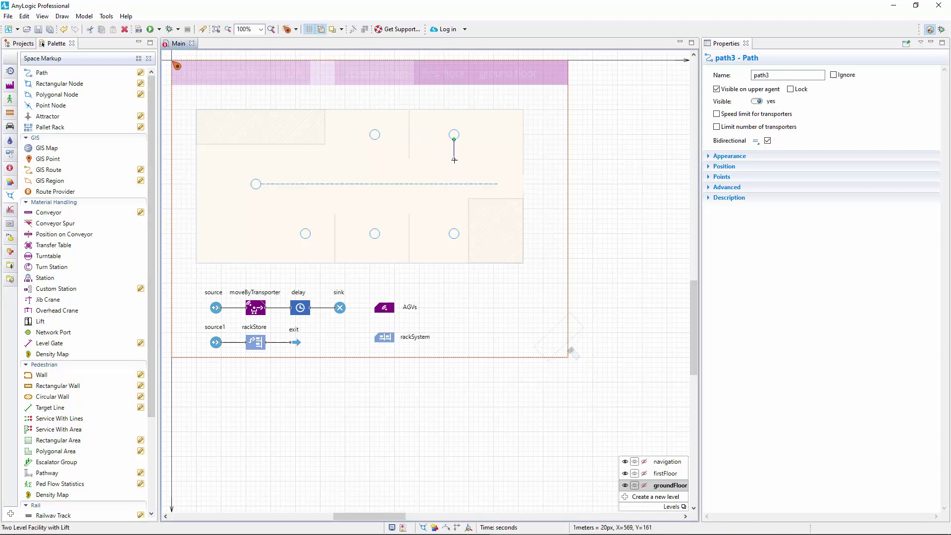
pyautogui.click(454, 183)
pyautogui.click(375, 136)
pyautogui.click(374, 183)
pyautogui.click(454, 233)
pyautogui.click(453, 184)
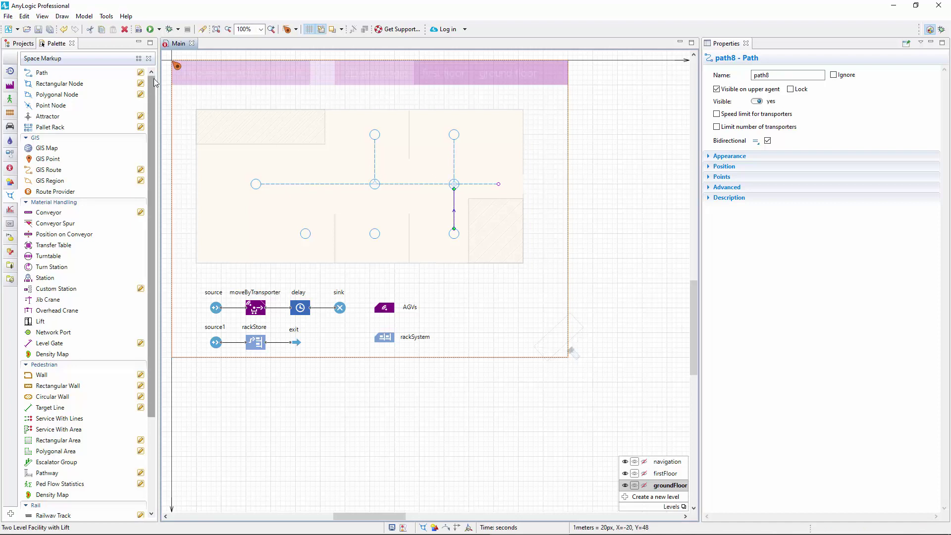
pyautogui.click(42, 72)
pyautogui.click(375, 233)
pyautogui.click(374, 183)
pyautogui.click(305, 233)
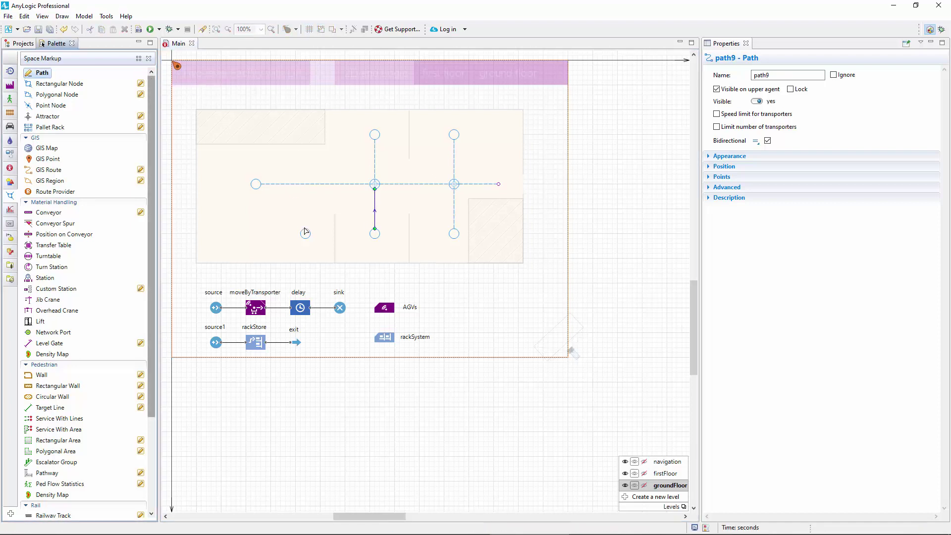
pyautogui.click(304, 184)
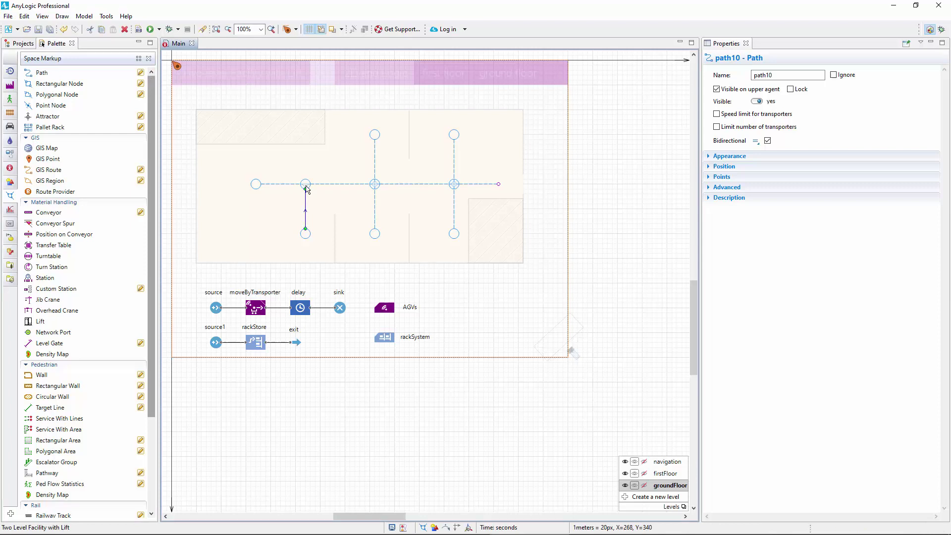
# Step: Select network1 and set its Visible property to no
pyautogui.click(306, 186)
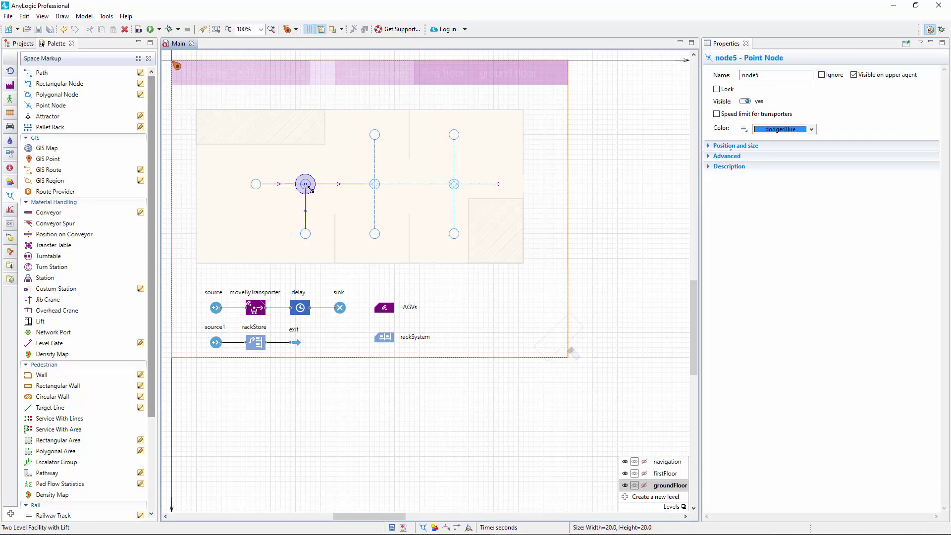
pyautogui.click(374, 187)
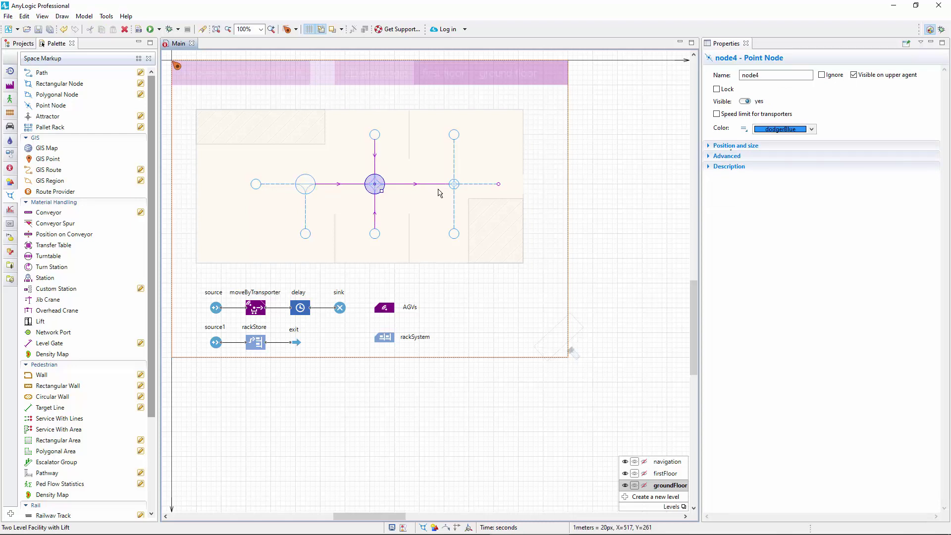
pyautogui.click(453, 185)
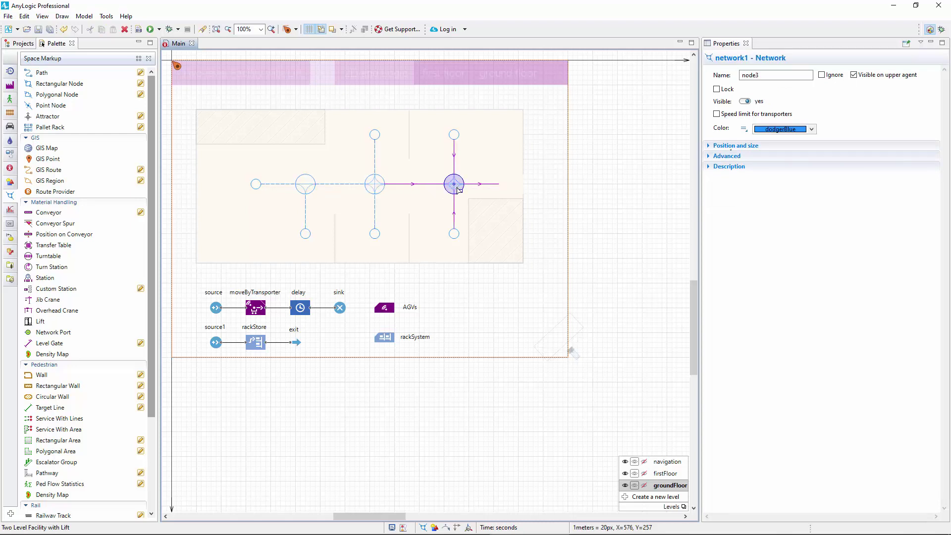
pyautogui.click(743, 102)
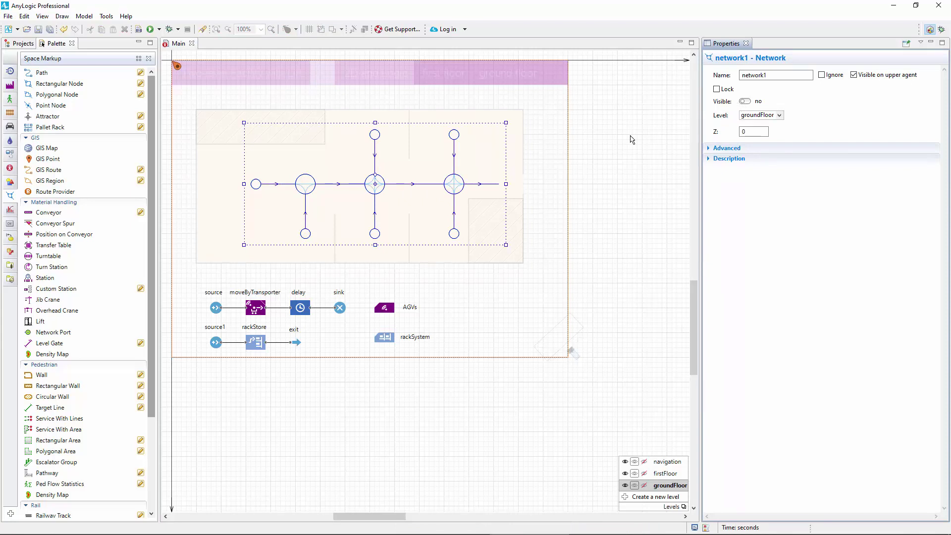
pyautogui.click(546, 142)
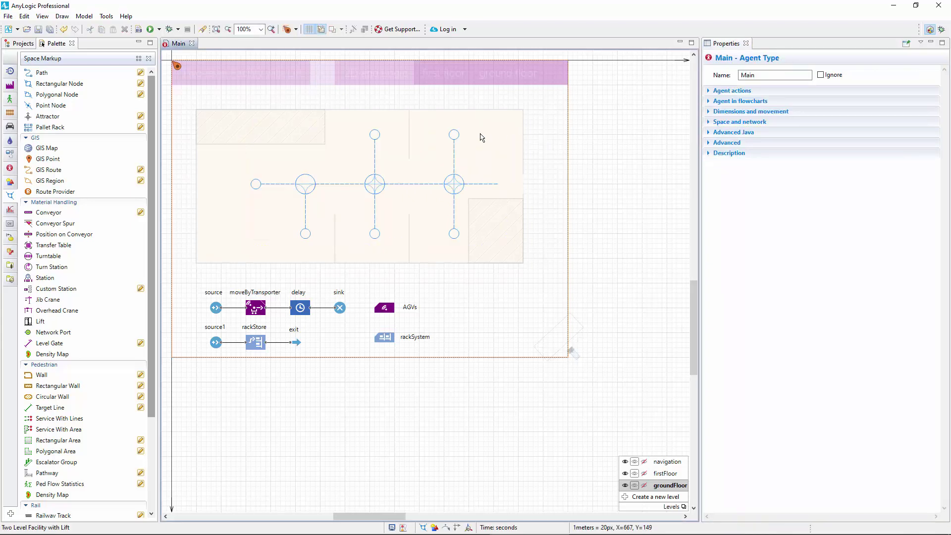
# Step: Select all six workstation nodes and create a collection from them
pyautogui.click(454, 134)
pyautogui.keyDown('ctrl'); pyautogui.click(375, 135); pyautogui.keyUp('ctrl')
pyautogui.keyDown('ctrl'); pyautogui.click(256, 183); pyautogui.keyUp('ctrl')
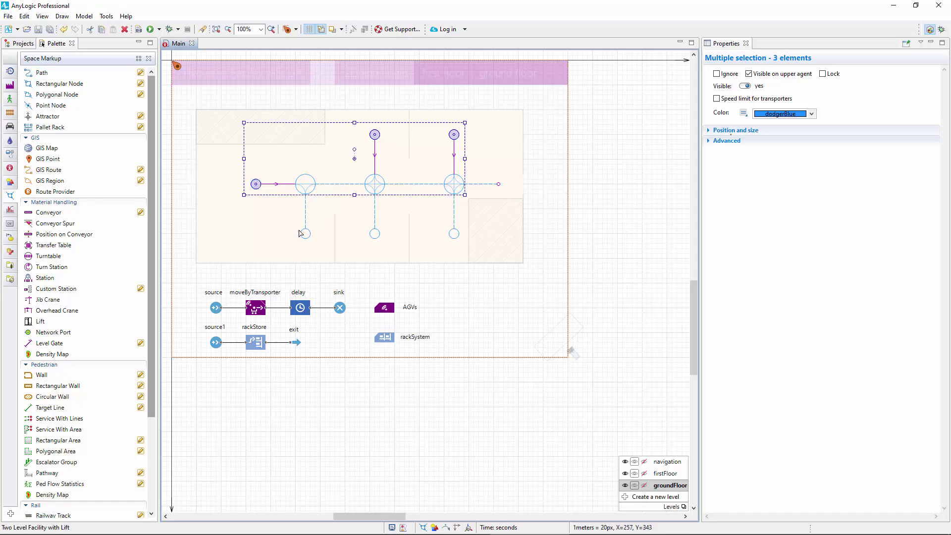
pyautogui.keyDown('ctrl'); pyautogui.click(305, 233); pyautogui.keyUp('ctrl')
pyautogui.keyDown('ctrl'); pyautogui.click(374, 234); pyautogui.keyUp('ctrl')
pyautogui.keyDown('ctrl'); pyautogui.click(454, 234); pyautogui.keyUp('ctrl')
pyautogui.rightClick(454, 233)
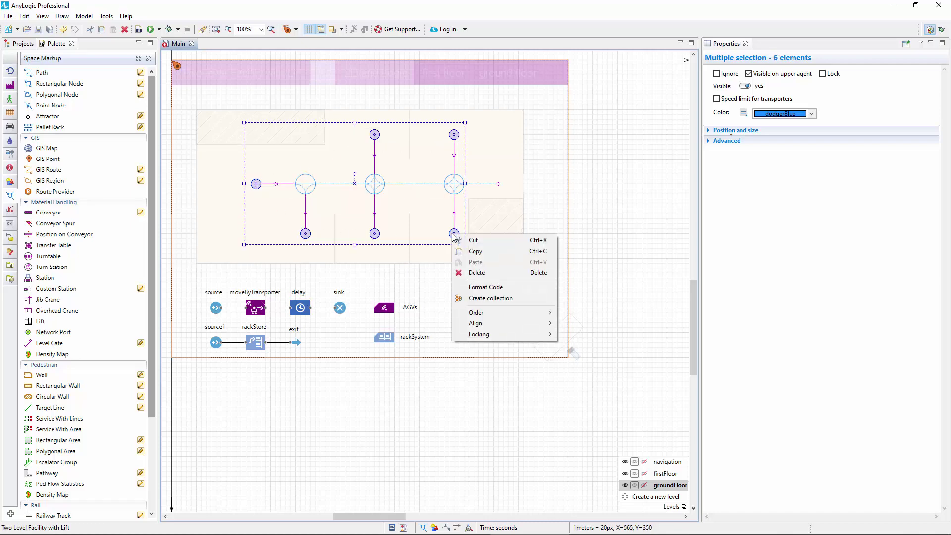
pyautogui.click(475, 299)
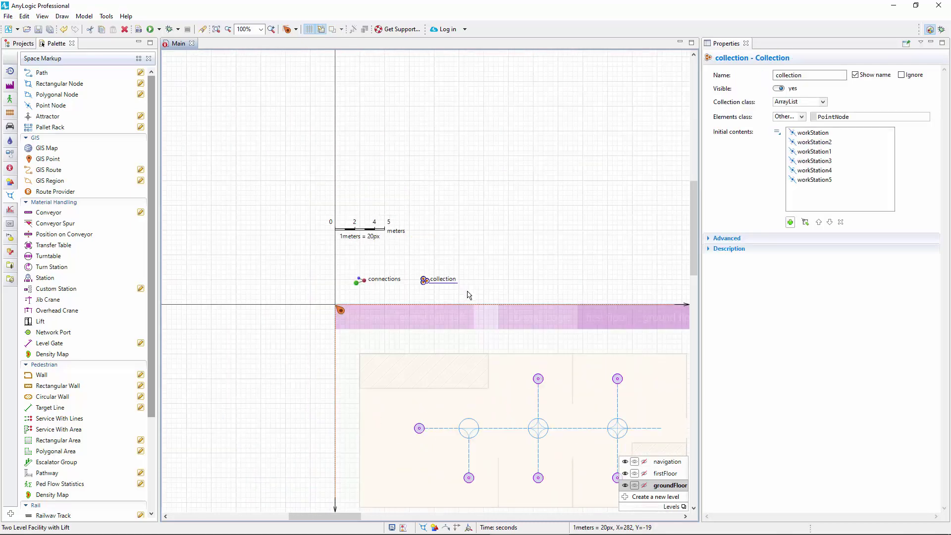
# Step: Rename the new collection to workstations and bring the floor layout back into view
pyautogui.doubleClick(798, 76)
pyautogui.write('worksta')
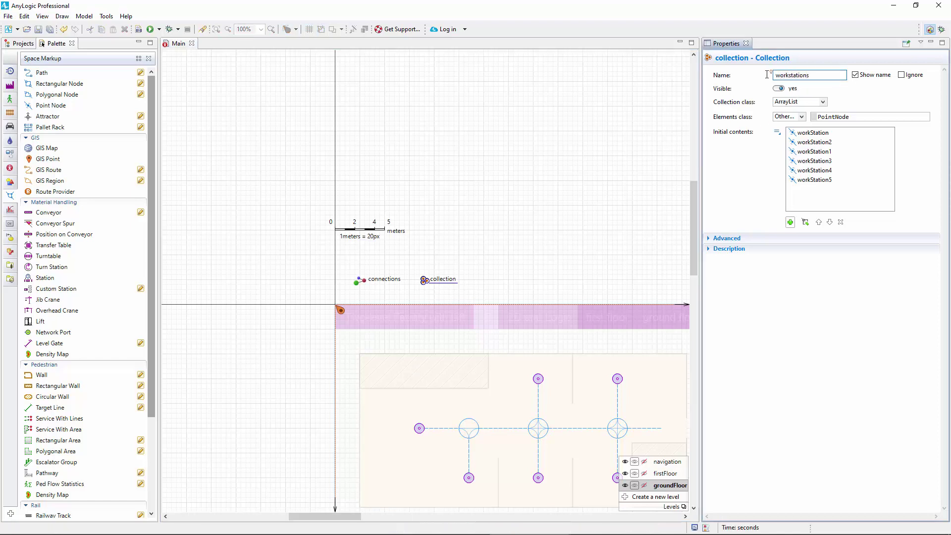
pyautogui.moveTo(650, 334)
pyautogui.mouseDown()
pyautogui.moveTo(480, 120)
pyautogui.moveTo(475, 97)
pyautogui.mouseUp()
# Step: Set moveByTransporter's destination node to the expression randomFrom(workstations)
pyautogui.click(255, 306)
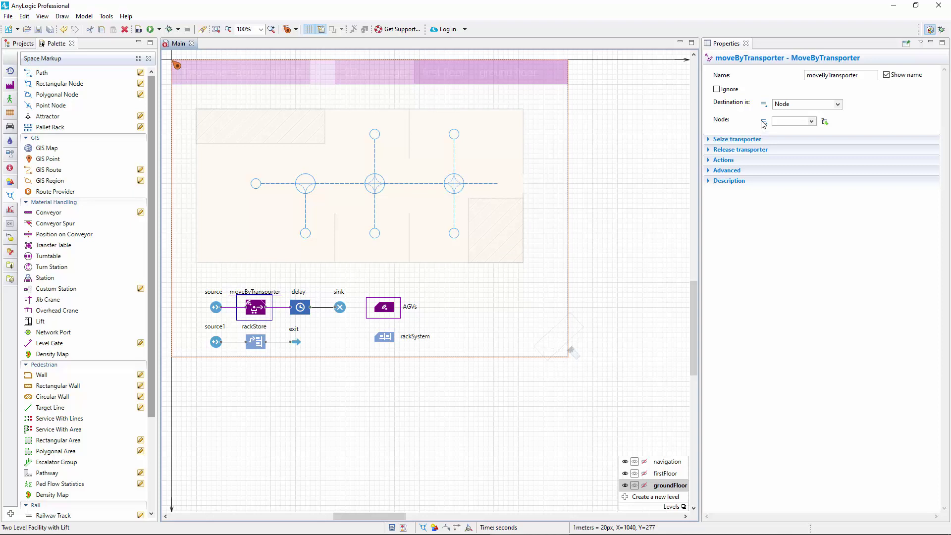
pyautogui.click(763, 122)
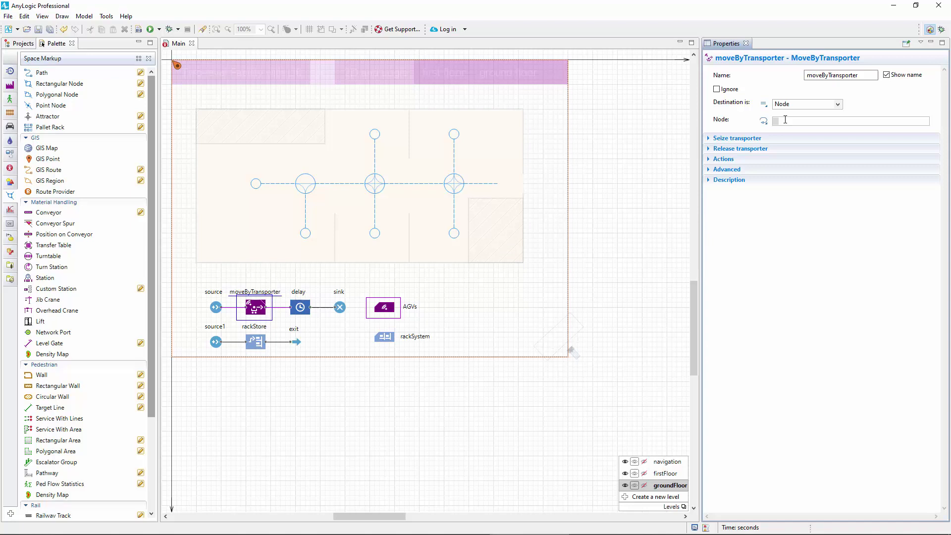
pyautogui.click(784, 119)
pyautogui.write('randomFrom')
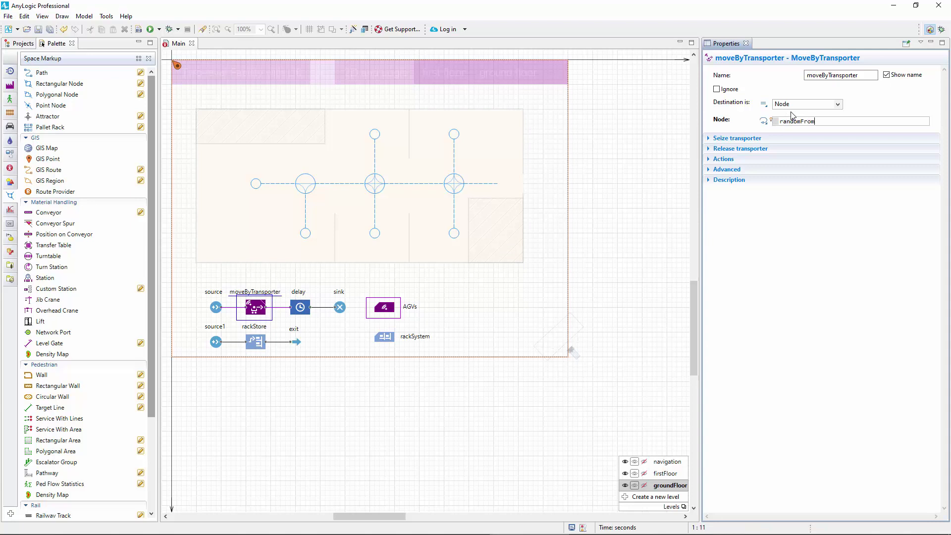
pyautogui.write('(workstations')
# Step: Place a lift at the right end of the firstFloor path and extend the path's end onto it
pyautogui.click(681, 473)
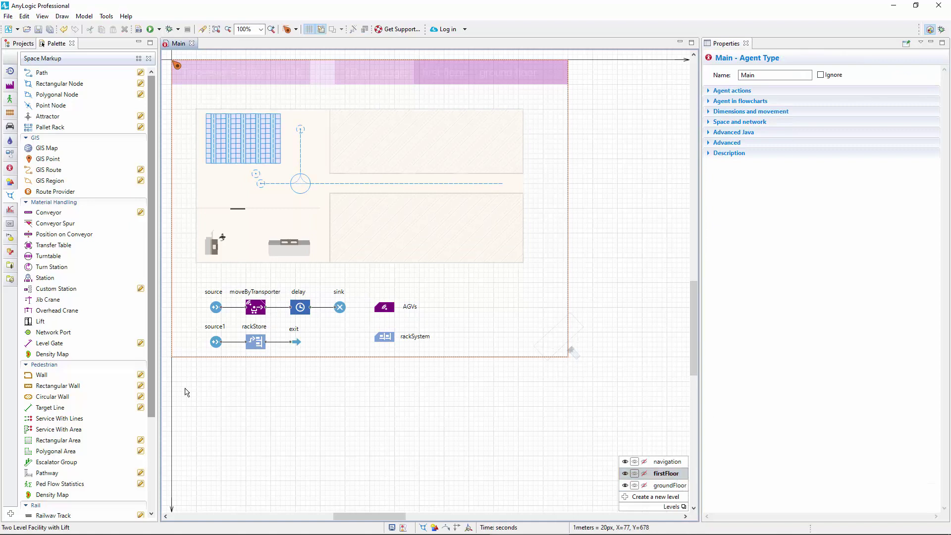
pyautogui.moveTo(41, 322)
pyautogui.mouseDown()
pyautogui.moveTo(533, 195)
pyautogui.moveTo(537, 182)
pyautogui.mouseUp()
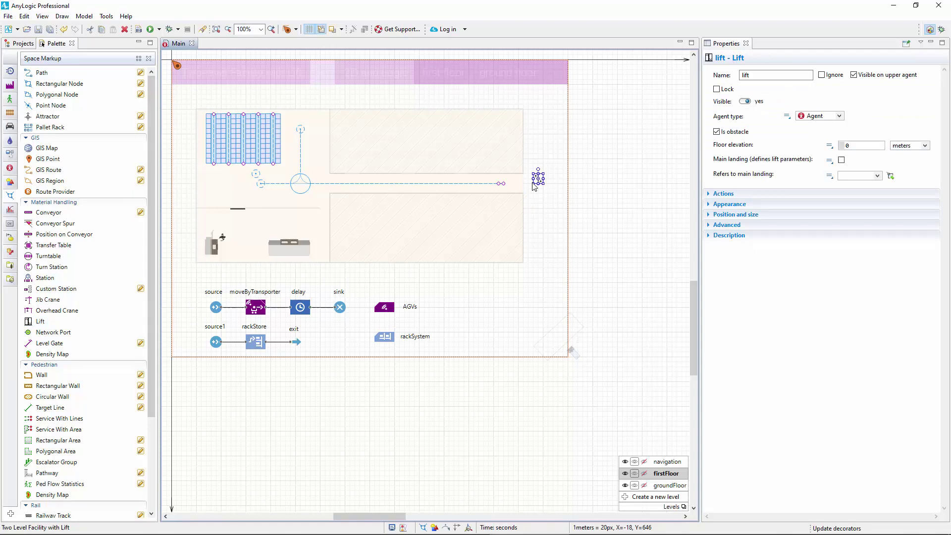
pyautogui.click(536, 181)
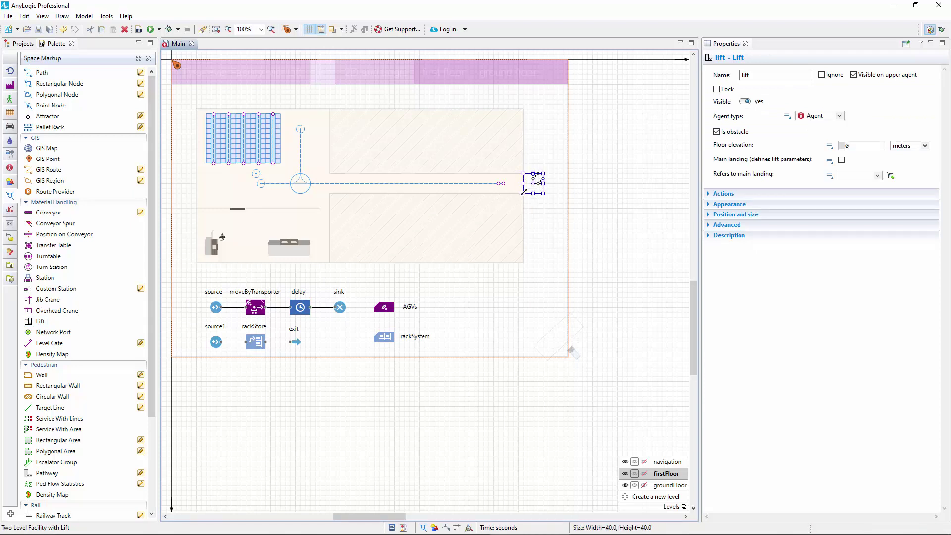
pyautogui.click(492, 185)
pyautogui.moveTo(504, 183); pyautogui.dragTo(524, 184)
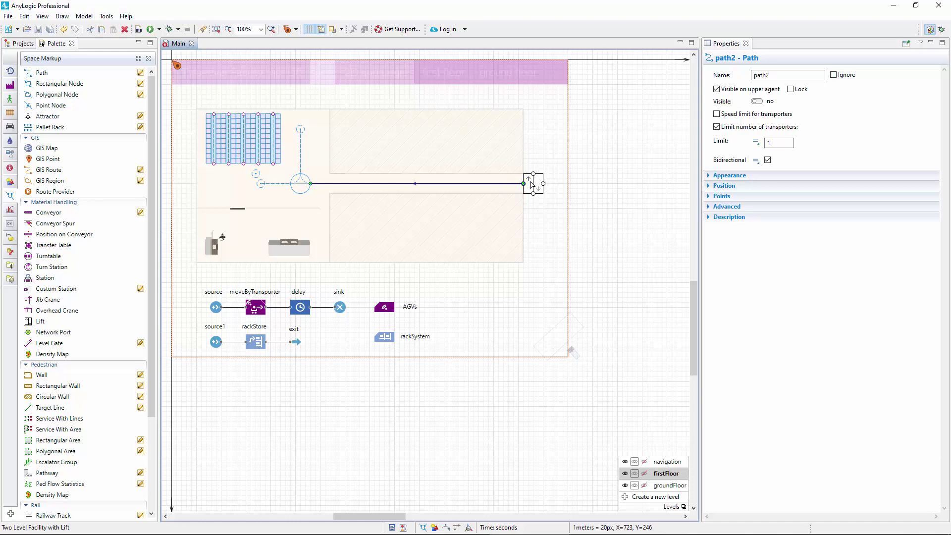
# Step: Name the lift firstFloorLift, mark it as main landing and fill it silver
pyautogui.click(531, 186)
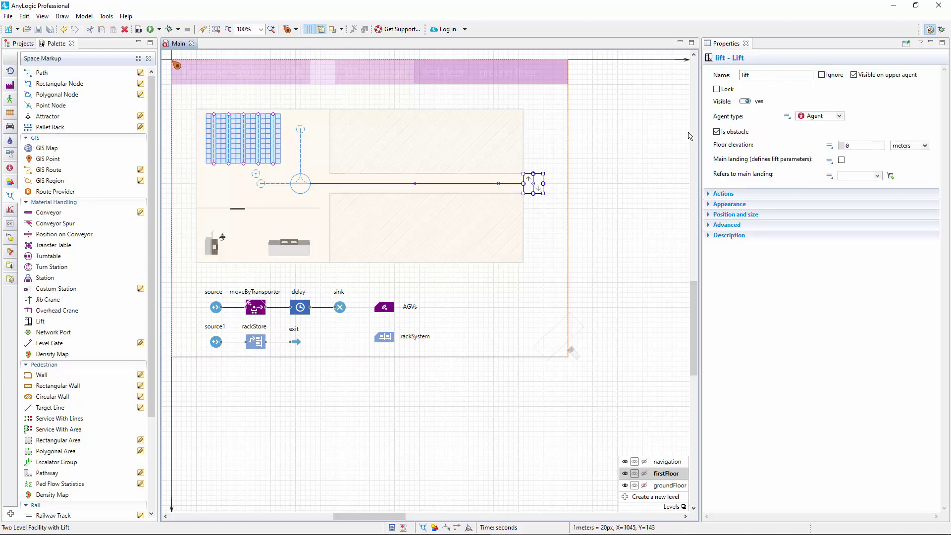
pyautogui.doubleClick(745, 76)
pyautogui.write('firstFloorL')
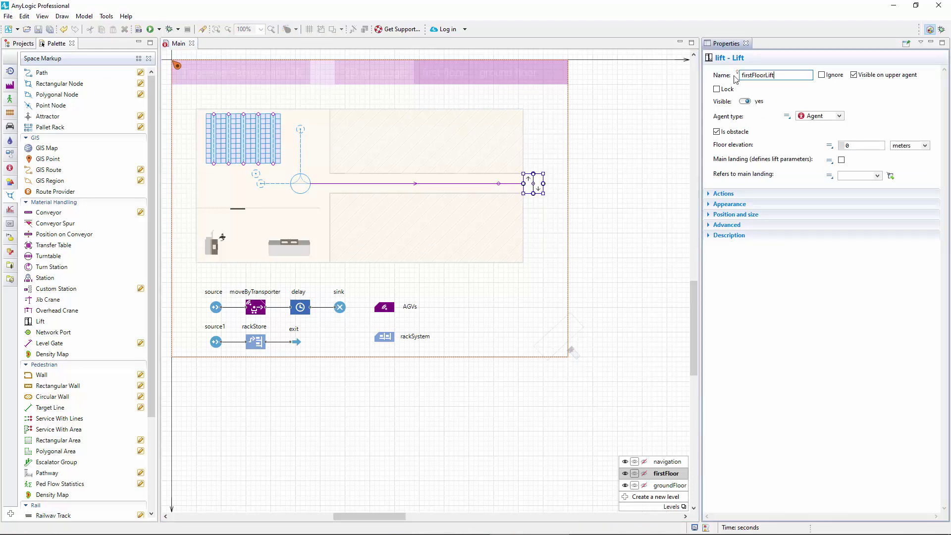
pyautogui.click(841, 160)
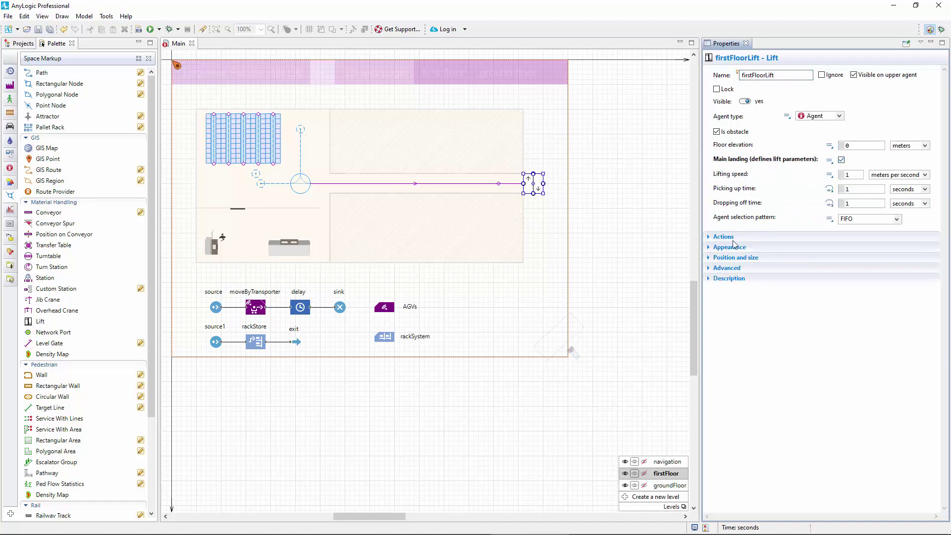
pyautogui.click(826, 280)
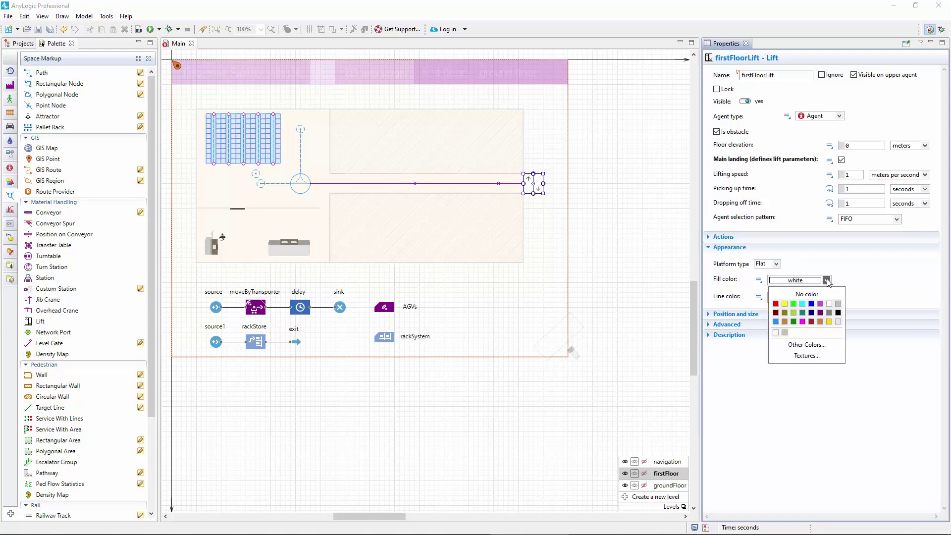
pyautogui.click(837, 304)
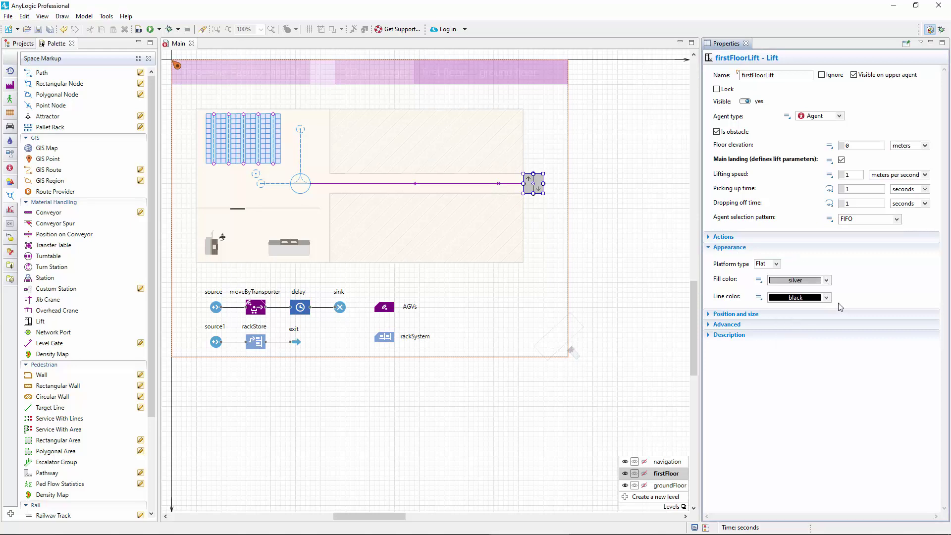
# Step: On groundFloor, place a lift at the network's right end, connect the path and name it groundFloorLift
pyautogui.click(680, 485)
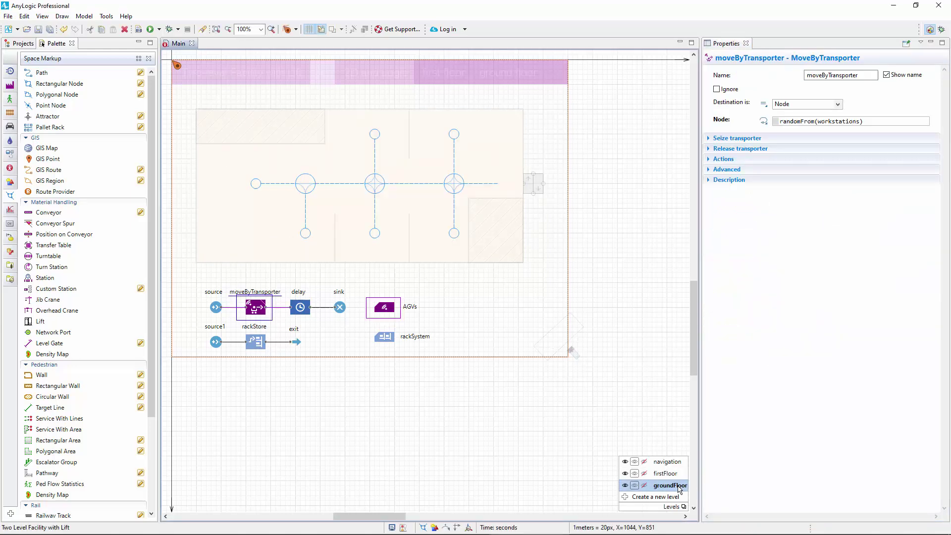
pyautogui.click(40, 321)
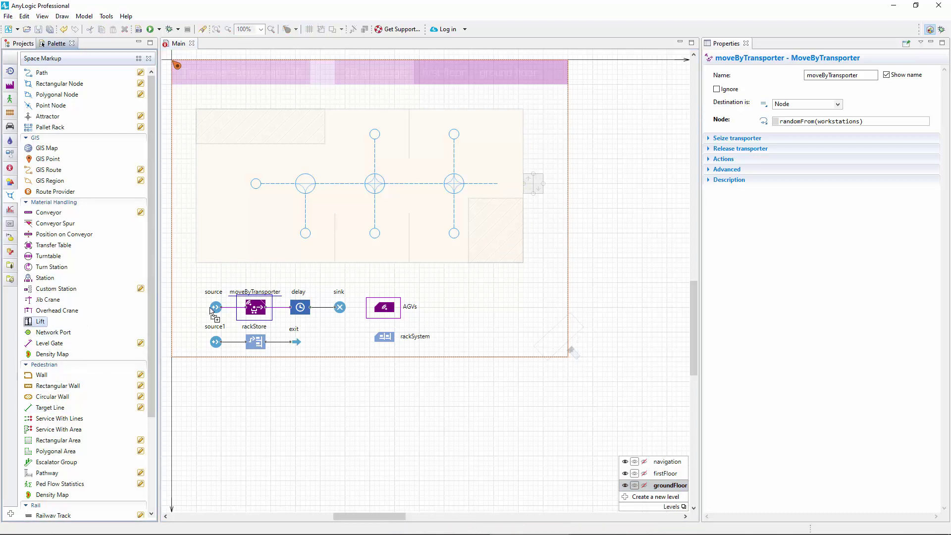
pyautogui.click(534, 184)
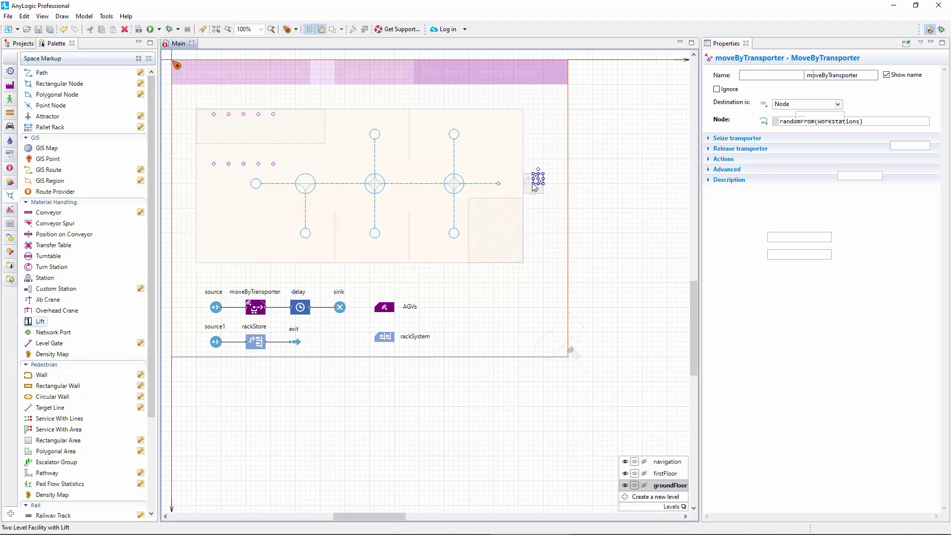
pyautogui.click(498, 190)
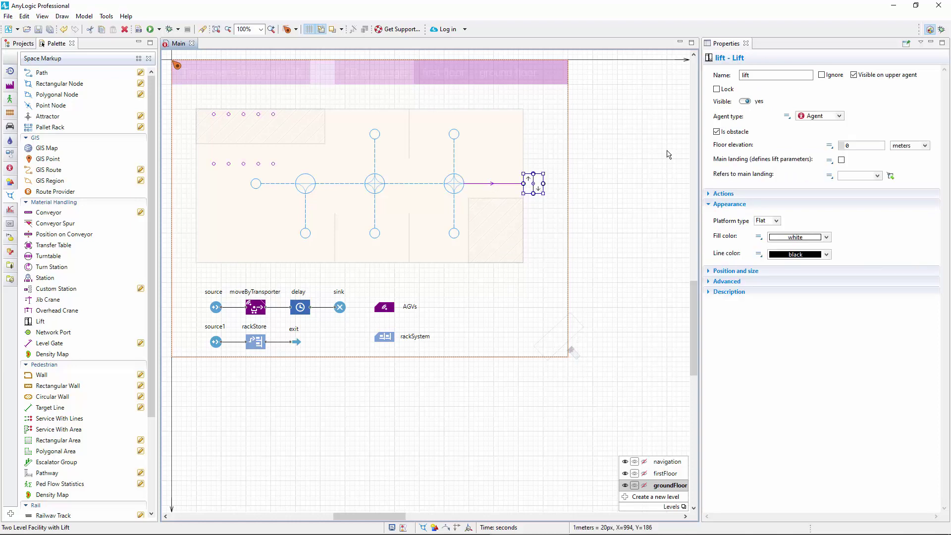
pyautogui.doubleClick(742, 75)
pyautogui.write('groundFloorL')
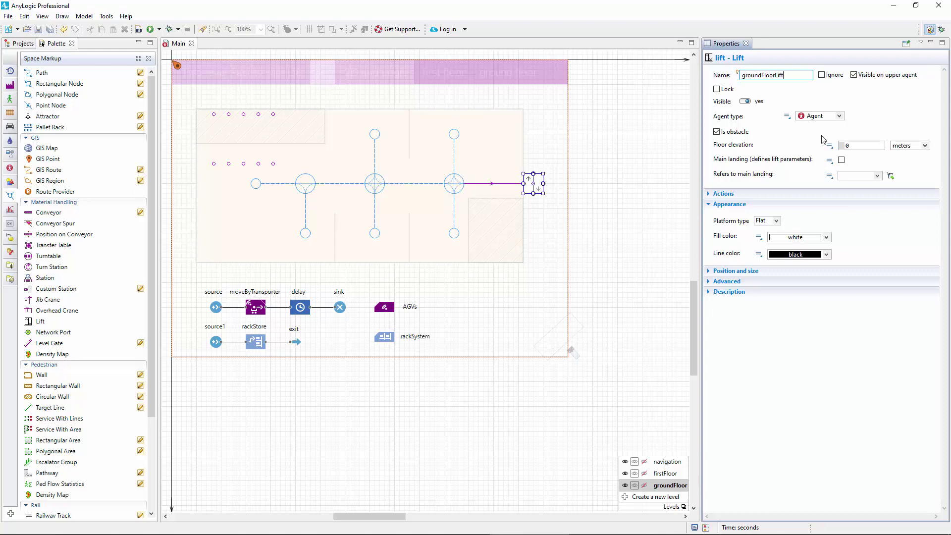
# Step: Set floor elevation -5, refer it to firstFloorLift as main landing and fill it silver
pyautogui.moveTo(854, 145); pyautogui.dragTo(823, 146)
pyautogui.write('-5')
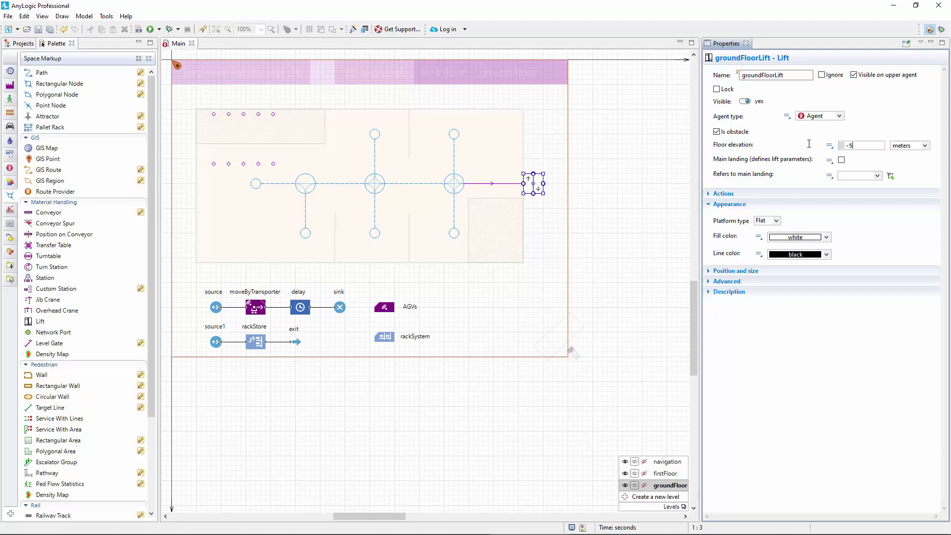
pyautogui.click(878, 177)
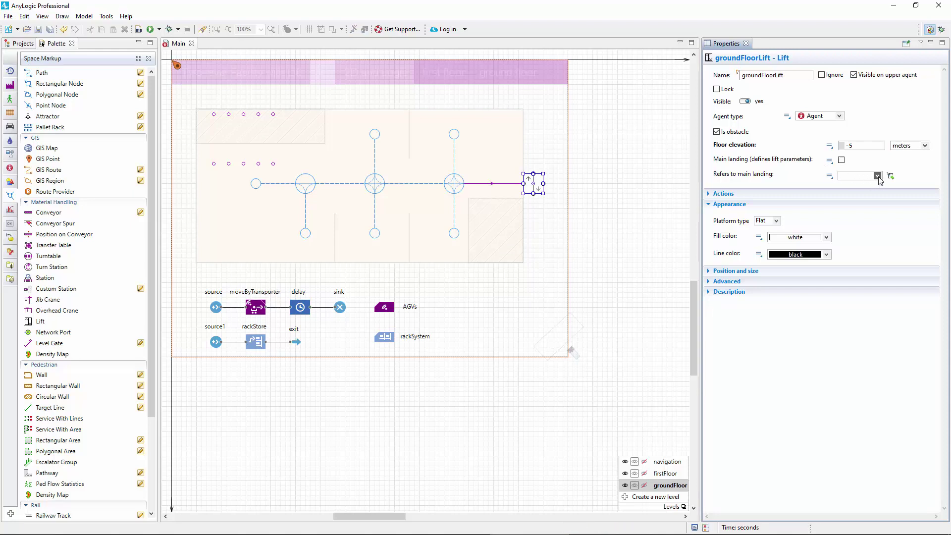
pyautogui.click(876, 184)
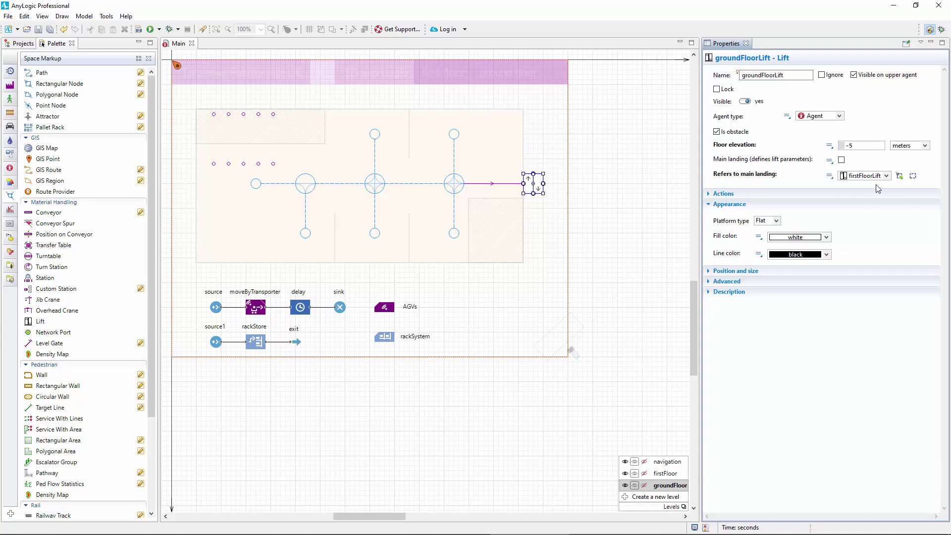
pyautogui.click(827, 237)
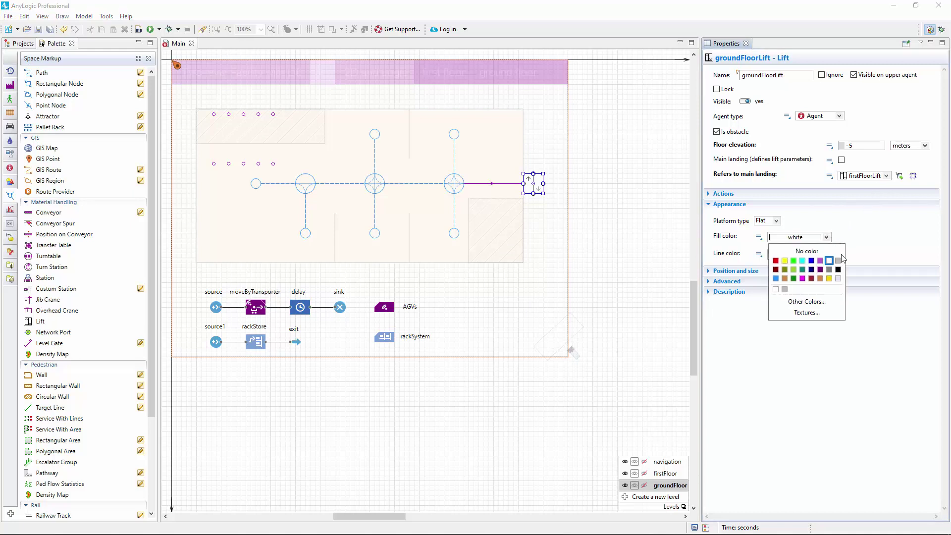
pyautogui.click(839, 260)
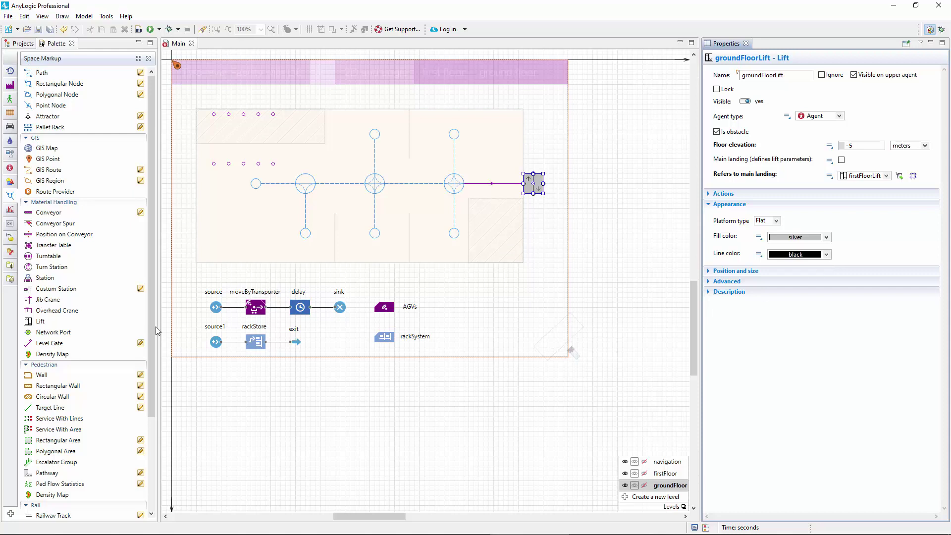
# Step: Add an auto-scaled CNC grinder at the floor's left end and rotate it vertical
pyautogui.click(10, 279)
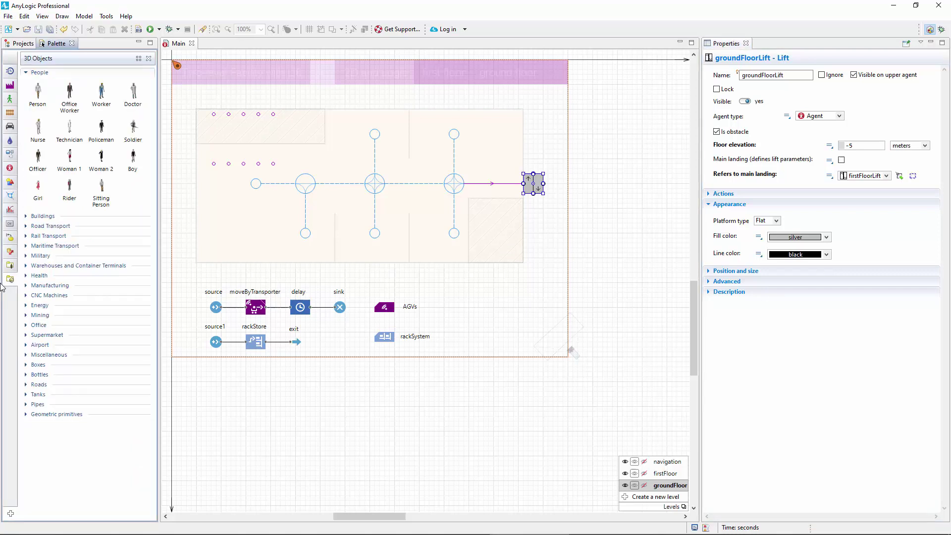
pyautogui.click(26, 296)
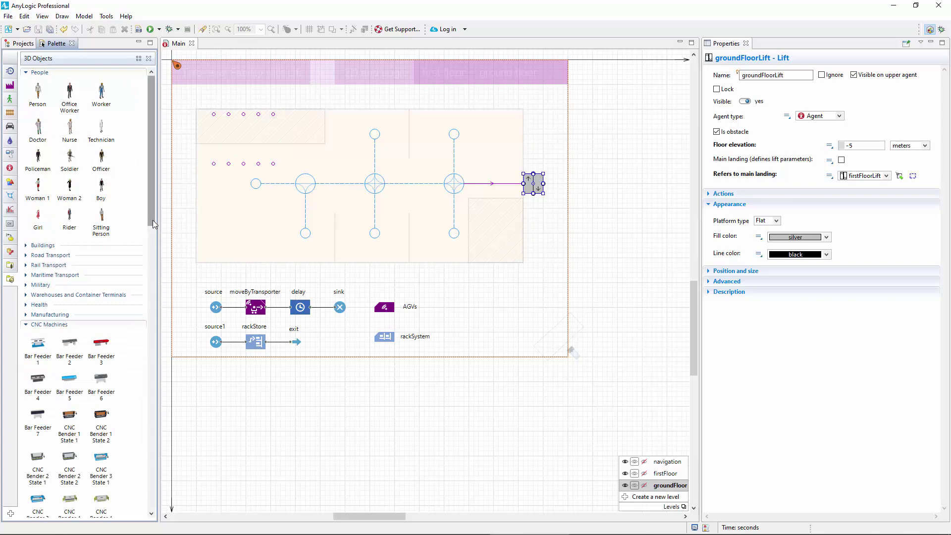
pyautogui.moveTo(152, 221); pyautogui.dragTo(142, 399)
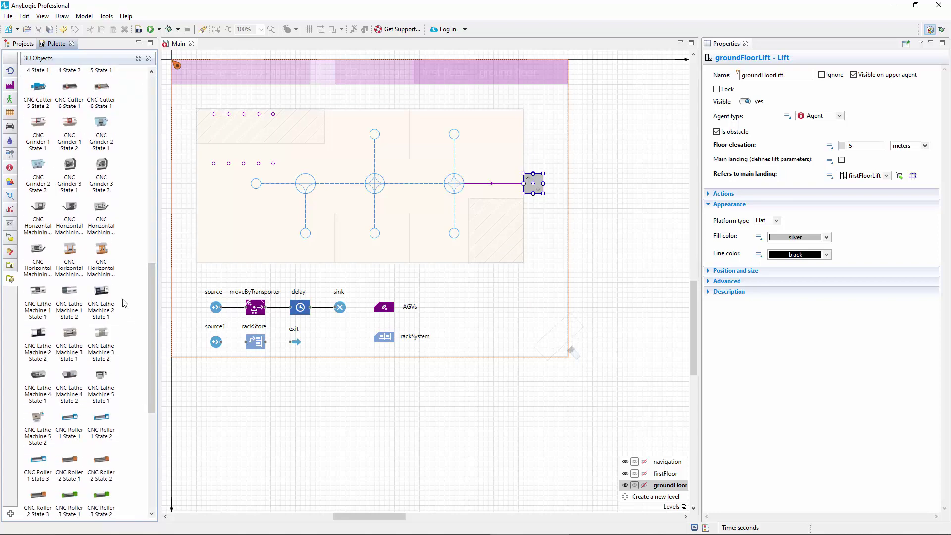
pyautogui.moveTo(70, 141)
pyautogui.mouseDown()
pyautogui.moveTo(197, 190)
pyautogui.moveTo(239, 189)
pyautogui.mouseUp()
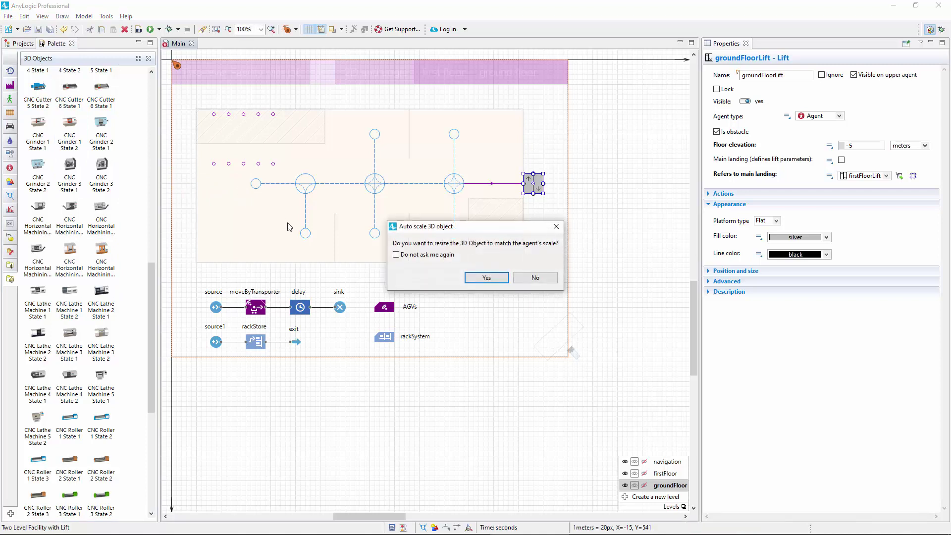
pyautogui.click(481, 278)
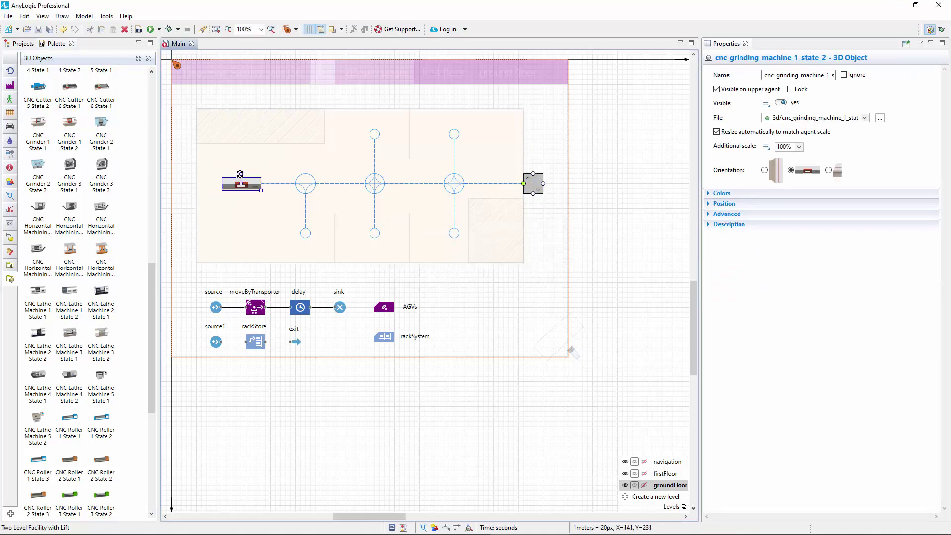
pyautogui.moveTo(239, 174); pyautogui.dragTo(228, 182)
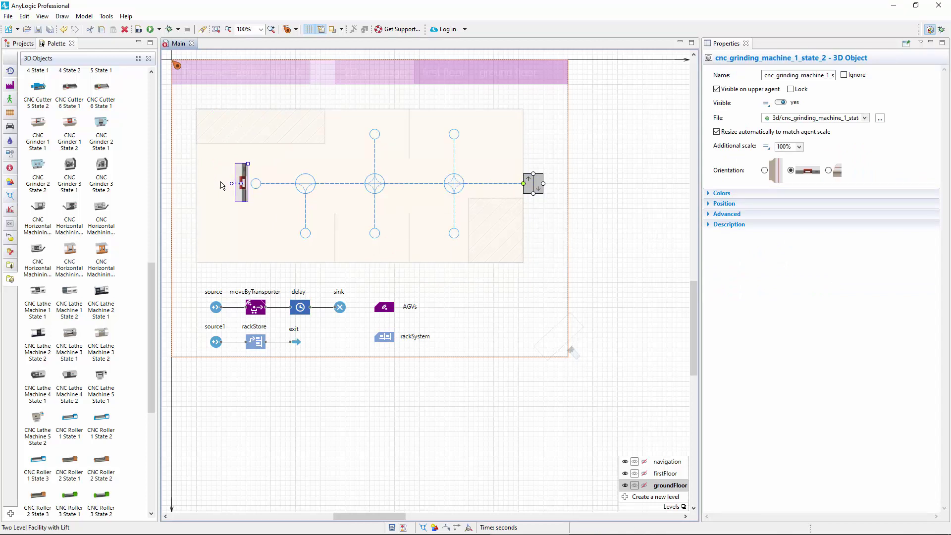
# Step: Add grinders along the top and three lathe machines below the network
pyautogui.moveTo(37, 170)
pyautogui.mouseDown()
pyautogui.moveTo(361, 139)
pyautogui.moveTo(374, 121)
pyautogui.moveTo(456, 122)
pyautogui.mouseUp()
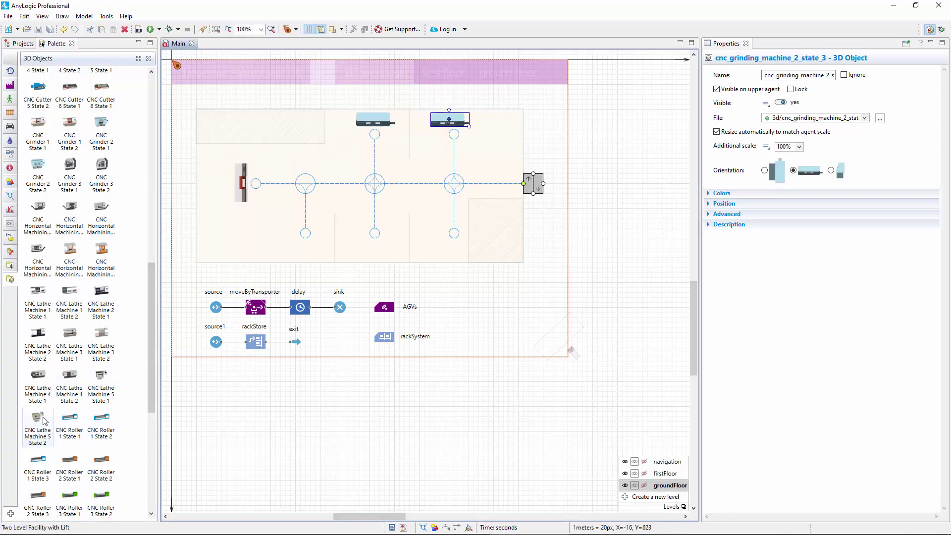
pyautogui.moveTo(47, 414); pyautogui.dragTo(290, 233)
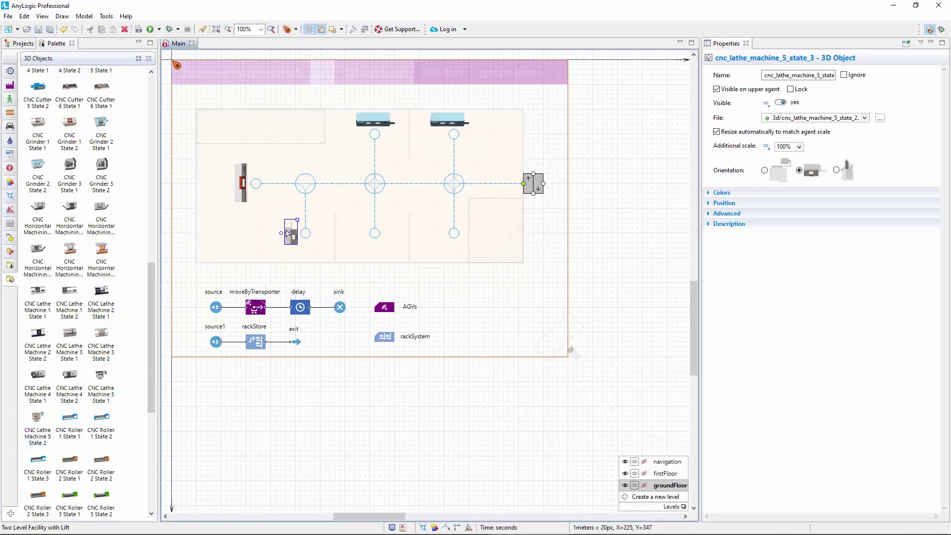
pyautogui.moveTo(290, 233); pyautogui.dragTo(439, 236)
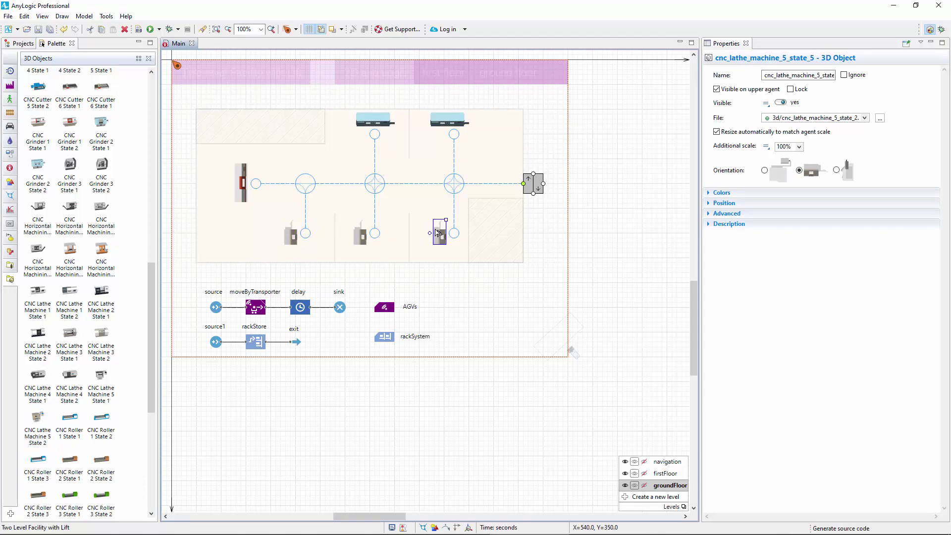
pyautogui.click(436, 281)
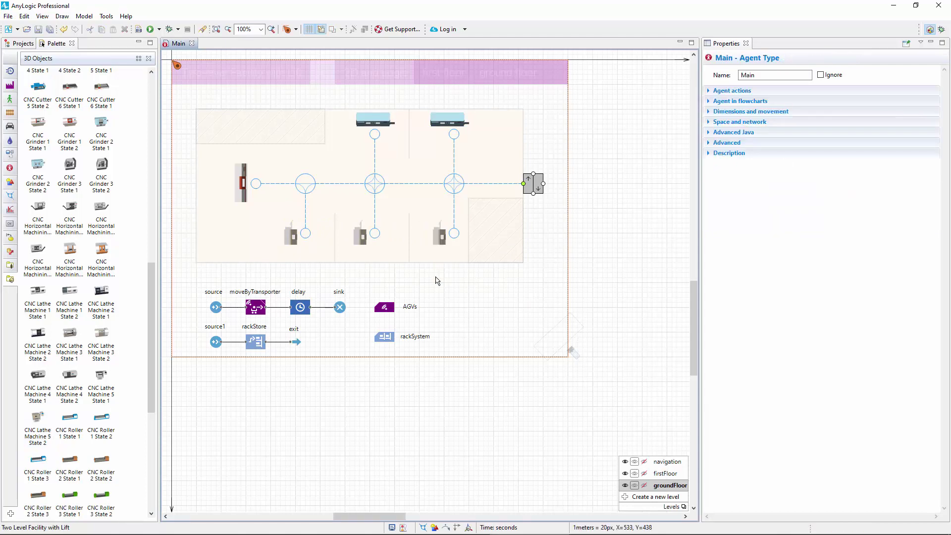
# Step: Launch the Two-level Facility with Lift experiment and start it running in 3D
pyautogui.click(150, 29)
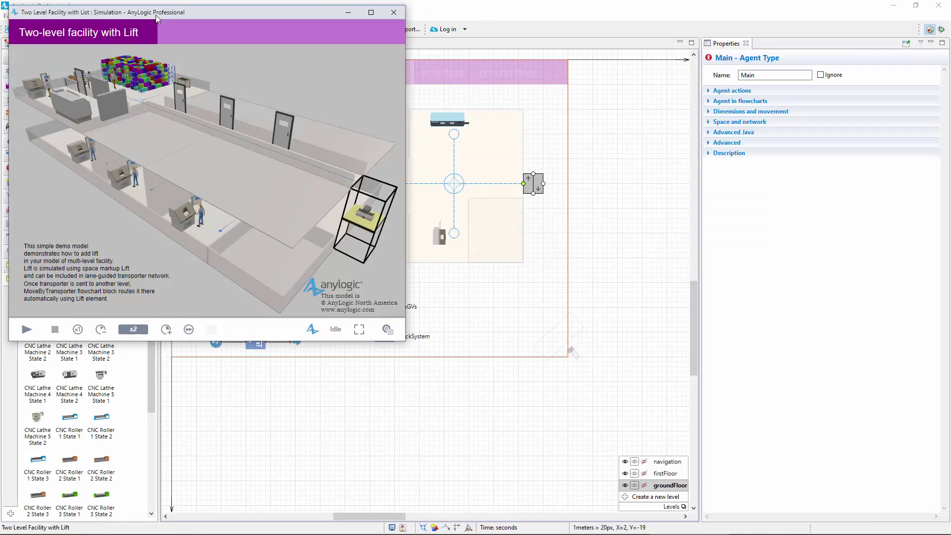
pyautogui.click(25, 328)
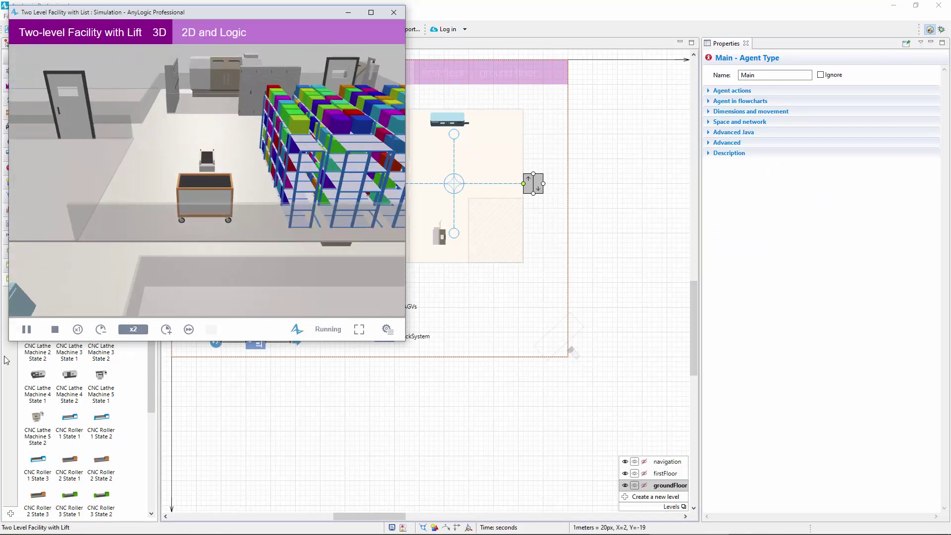